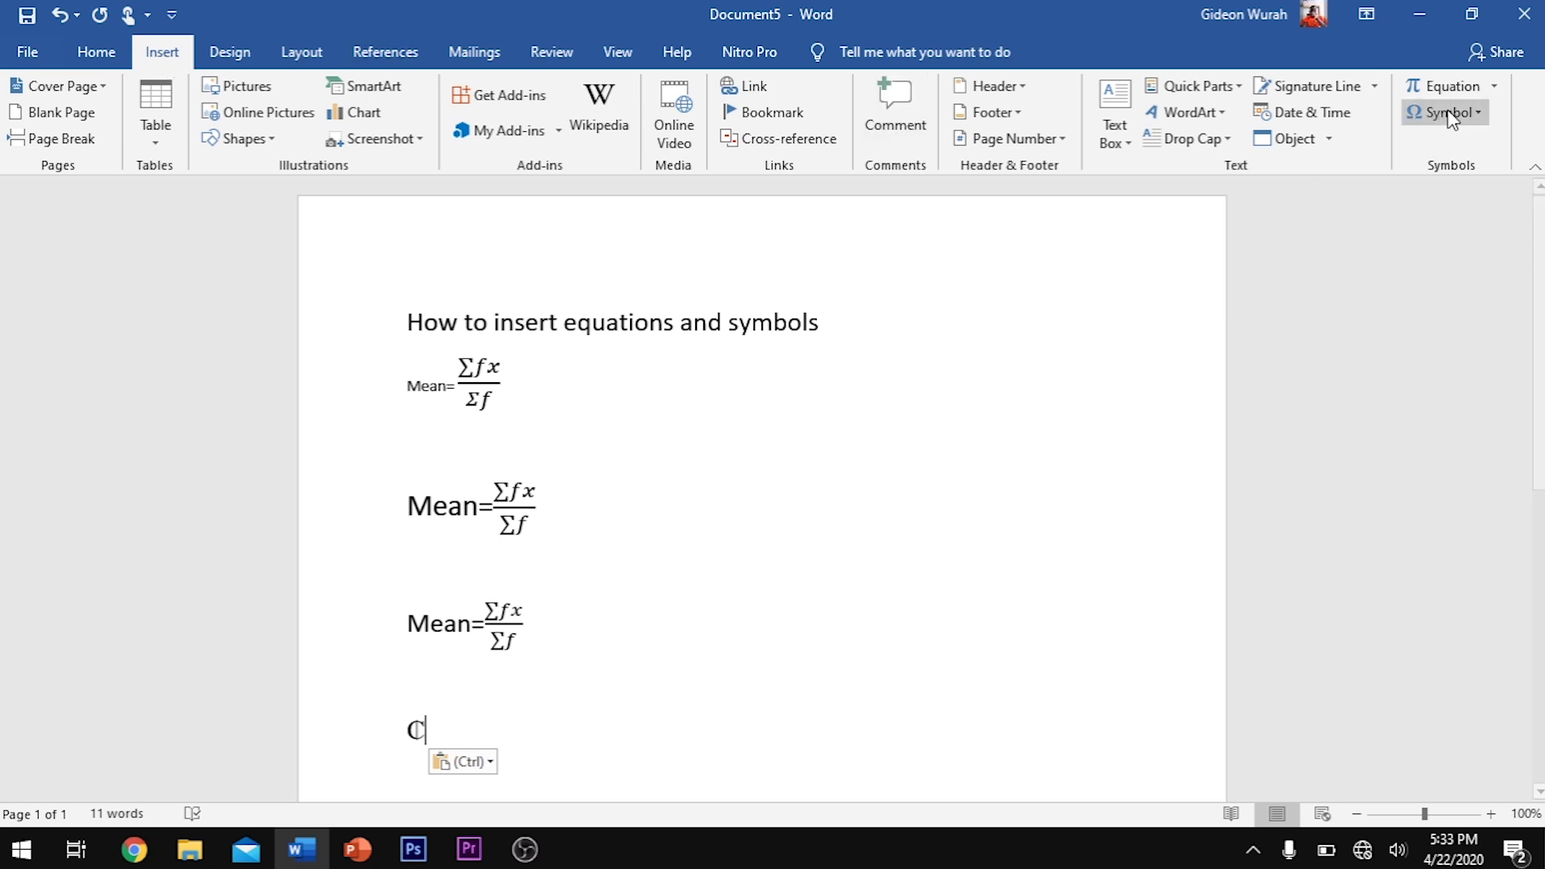
Step: Show the Equation dropdown on the Insert tab to reach the equation gallery and Ink Equation
{"action": "left_click", "coordinate": [1494, 87]}
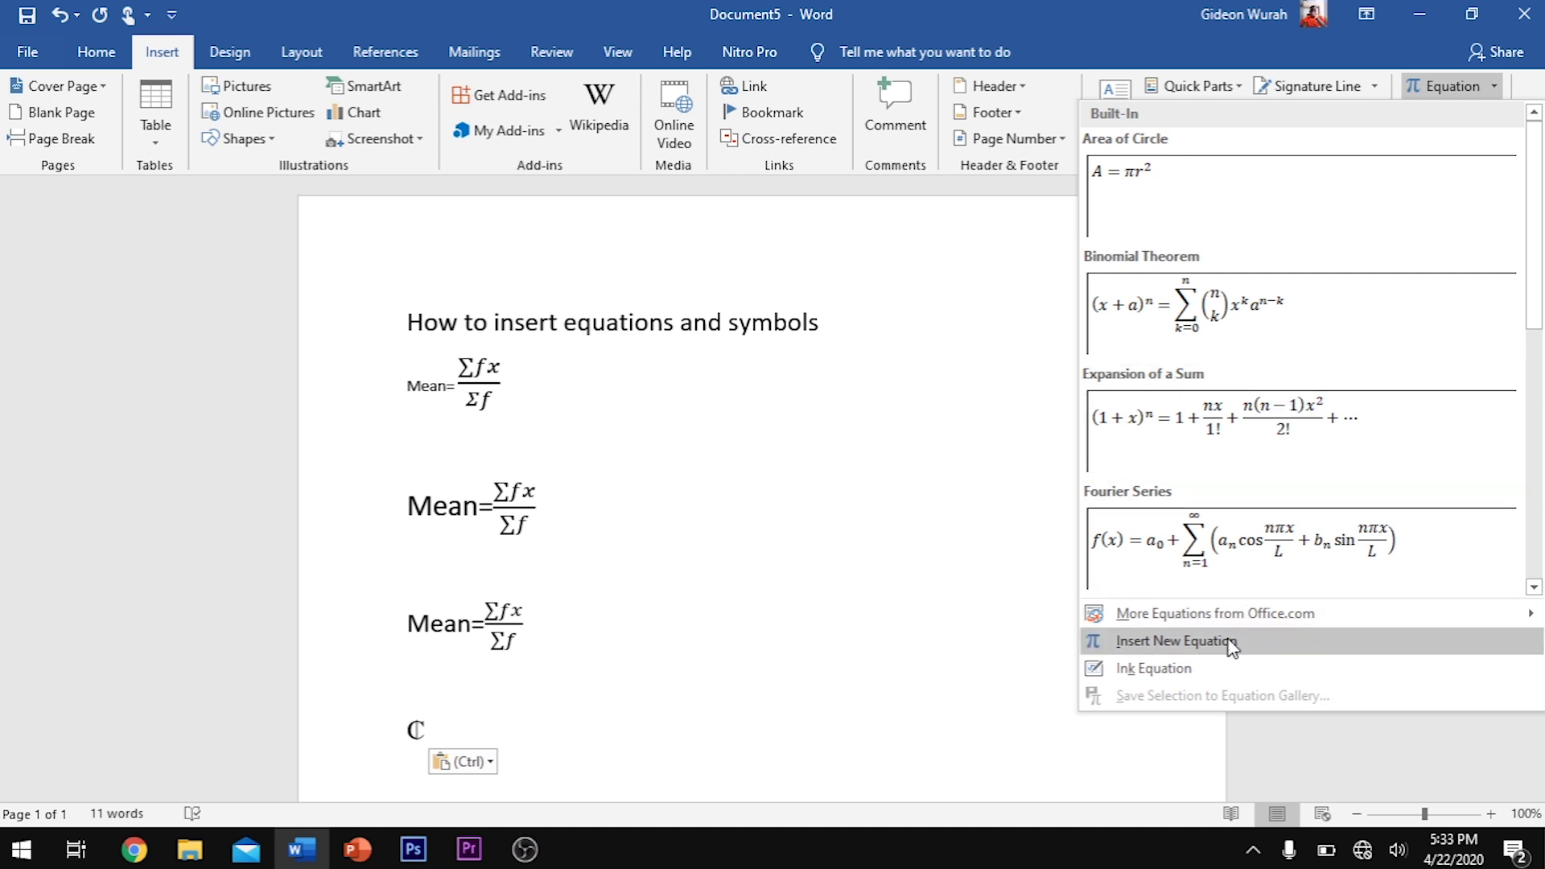
Step: Start an ink equation and handwrite the numerator Σfx
{"action": "left_click", "coordinate": [1185, 671]}
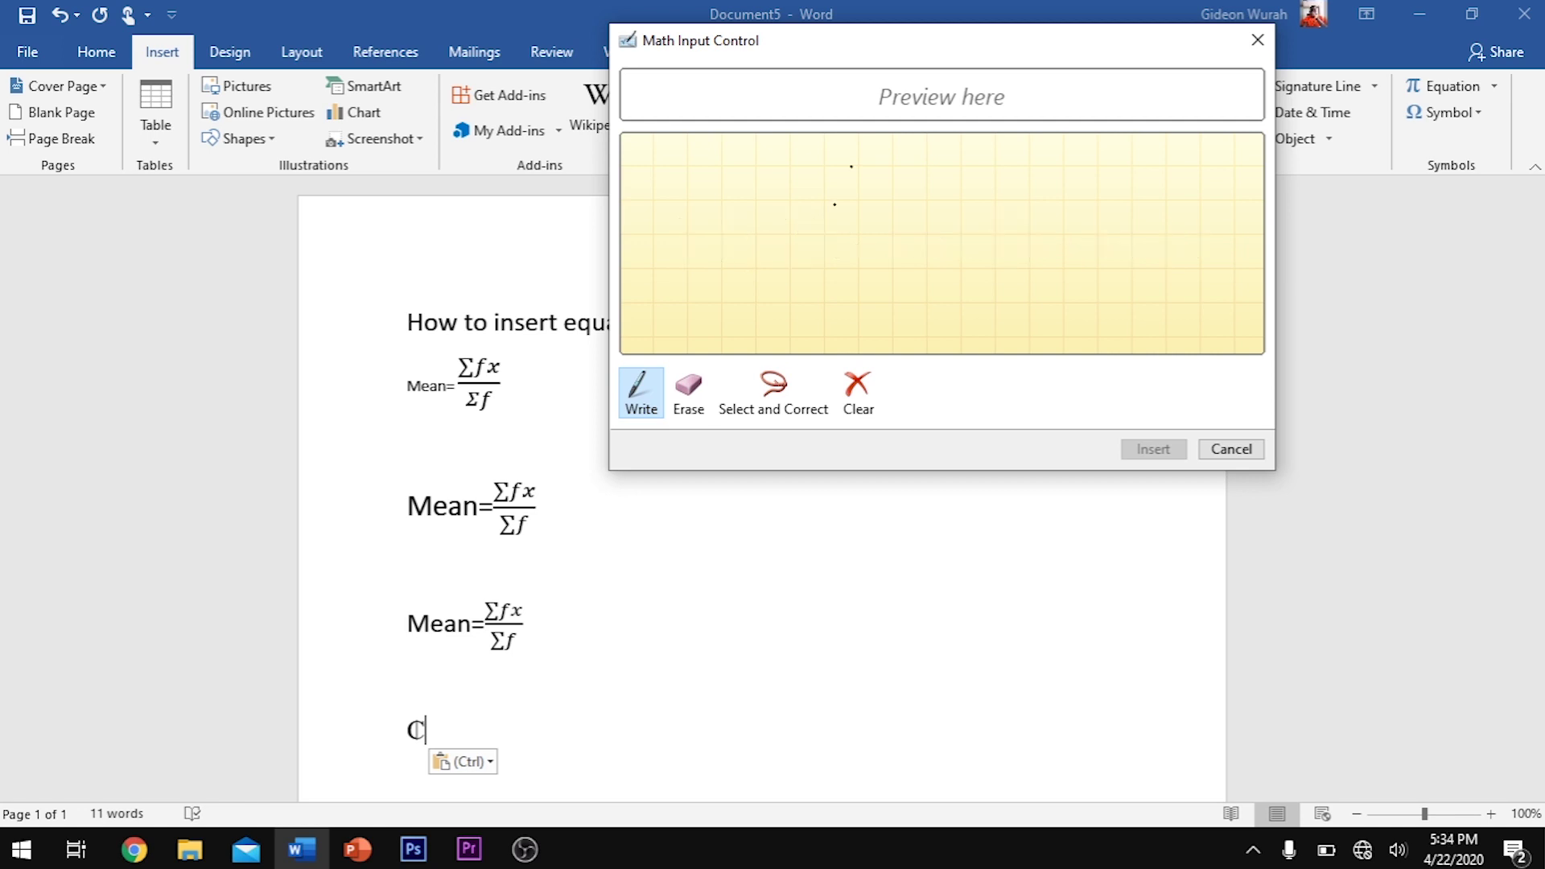
{"action": "mouse_move", "coordinate": [852, 167]}
{"action": "left_mouse_down"}
{"action": "mouse_move", "coordinate": [753, 211]}
{"action": "mouse_move", "coordinate": [745, 252]}
{"action": "mouse_move", "coordinate": [831, 277]}
{"action": "left_mouse_up"}
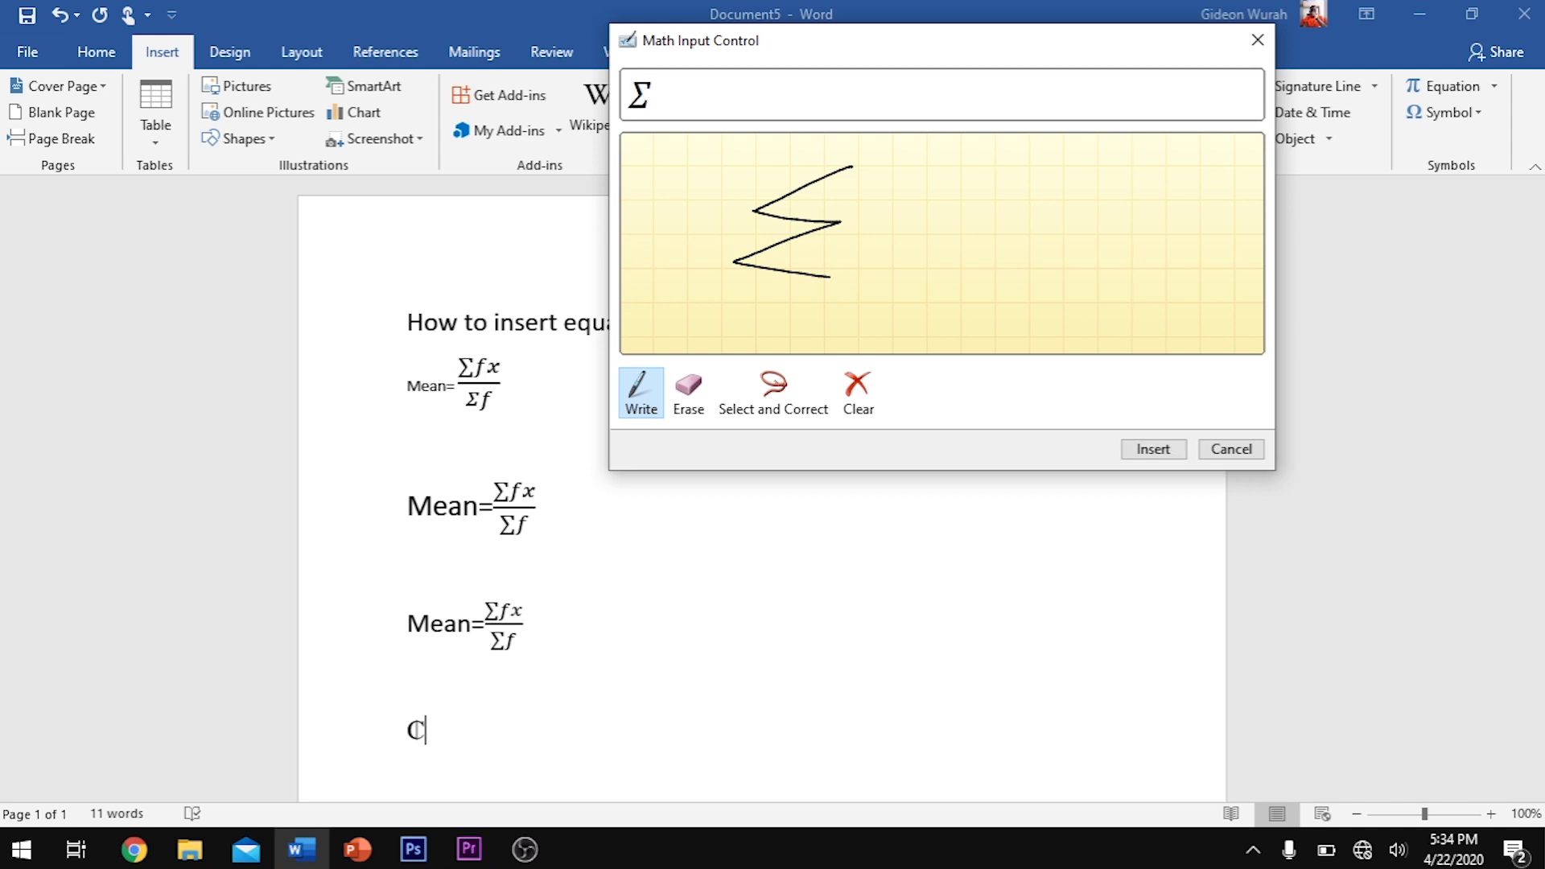
{"action": "left_click_drag", "start_coordinate": [954, 155], "coordinate": [882, 277]}
{"action": "left_click", "coordinate": [918, 224]}
{"action": "mouse_move", "coordinate": [854, 219]}
{"action": "left_mouse_down"}
{"action": "mouse_move", "coordinate": [1015, 238]}
{"action": "mouse_move", "coordinate": [1039, 256]}
{"action": "left_mouse_up"}
{"action": "left_click_drag", "start_coordinate": [1055, 213], "coordinate": [968, 266]}
Step: Draw the fraction line, handwrite Σf beneath it, and insert the Σfx/Σf formula
{"action": "left_click_drag", "start_coordinate": [748, 295], "coordinate": [1016, 285]}
{"action": "mouse_move", "coordinate": [847, 308]}
{"action": "left_mouse_down"}
{"action": "mouse_move", "coordinate": [829, 326]}
{"action": "mouse_move", "coordinate": [839, 418]}
{"action": "left_mouse_up"}
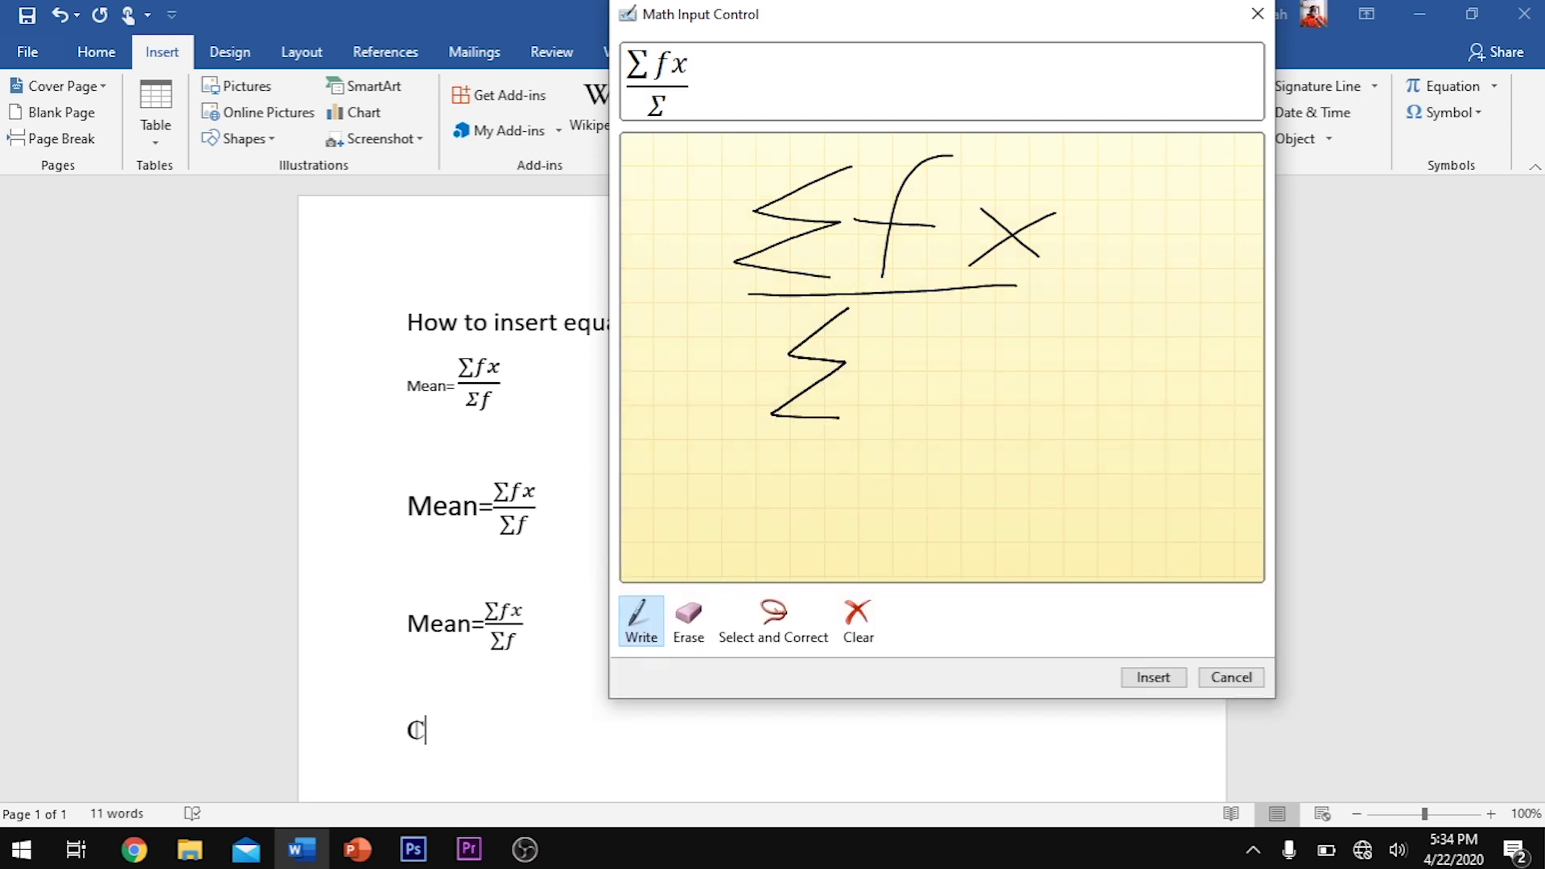
{"action": "left_click_drag", "start_coordinate": [954, 321], "coordinate": [904, 436]}
{"action": "left_click_drag", "start_coordinate": [880, 382], "coordinate": [935, 386]}
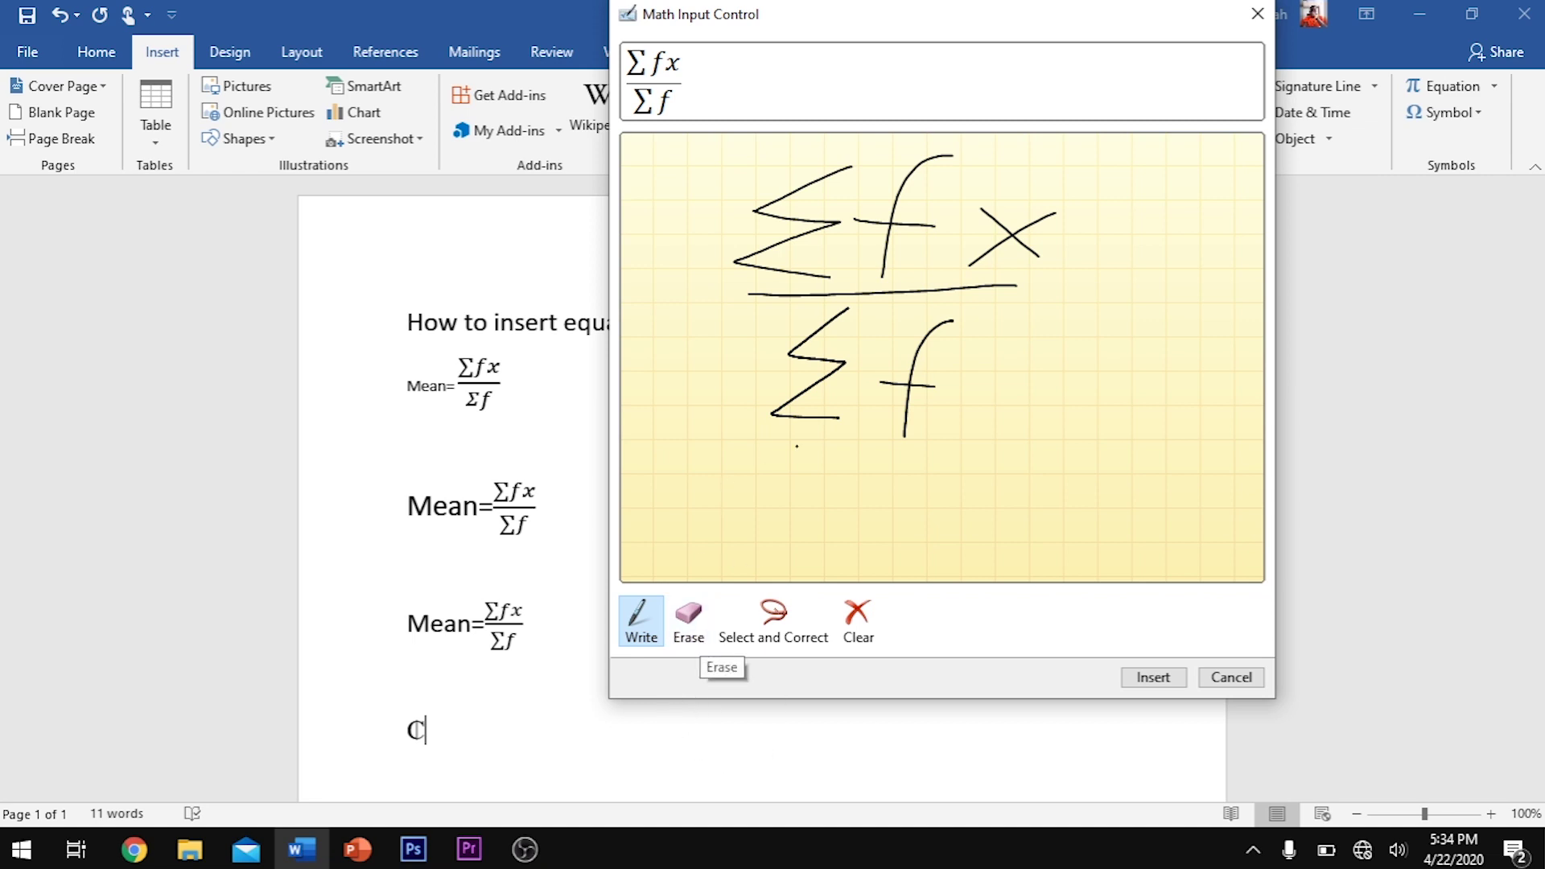
{"action": "left_click", "coordinate": [1153, 678]}
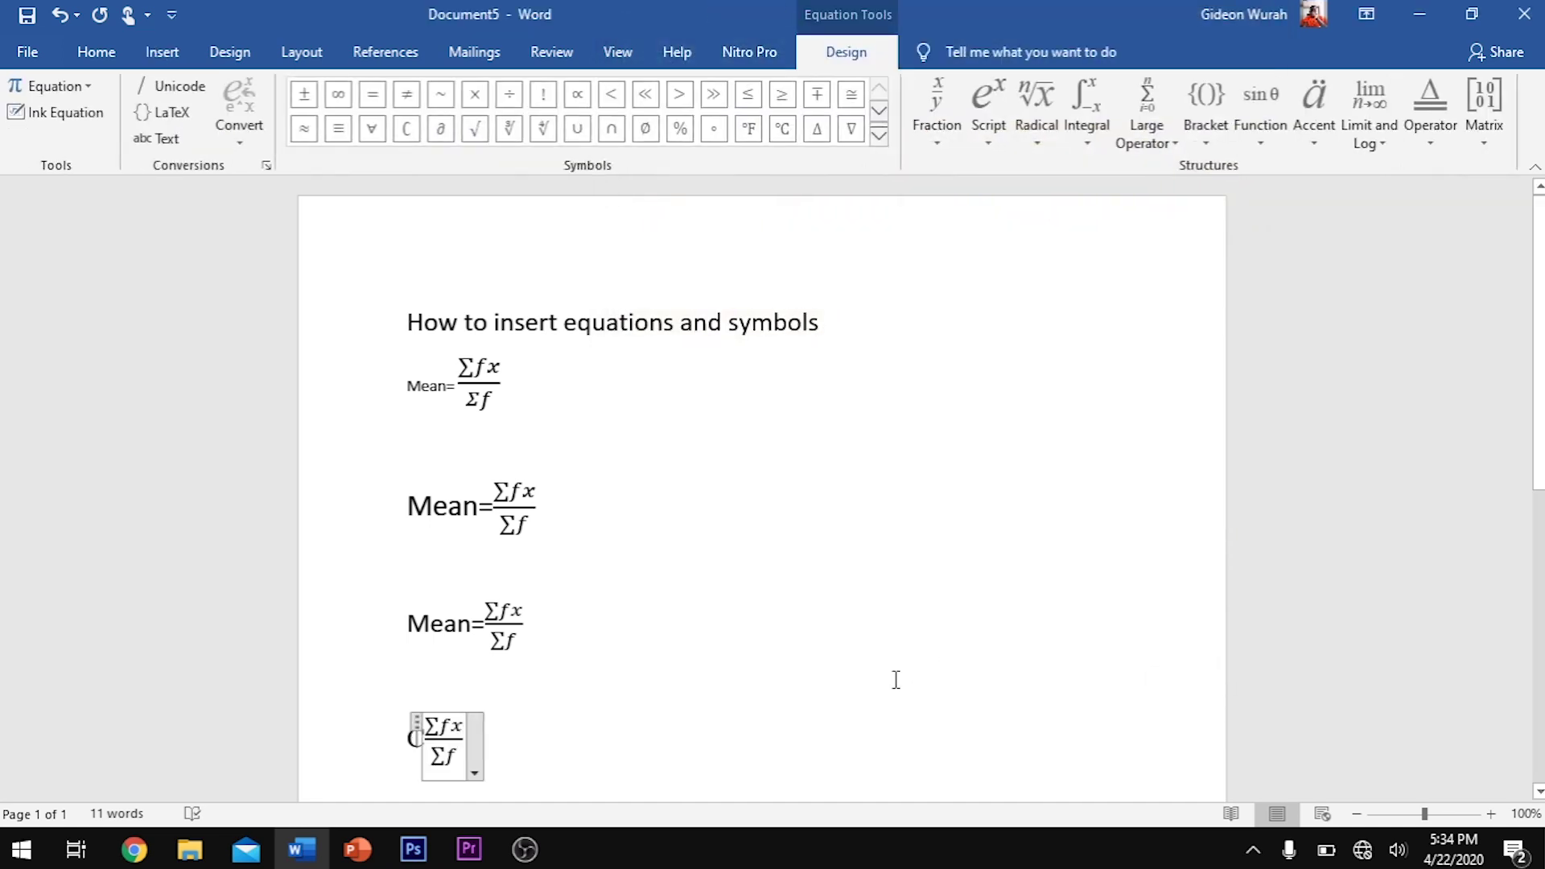
Step: Separate the new Σfx/Σf equation from the cedi sign, checking its layout options without changes
{"action": "left_click", "coordinate": [588, 720]}
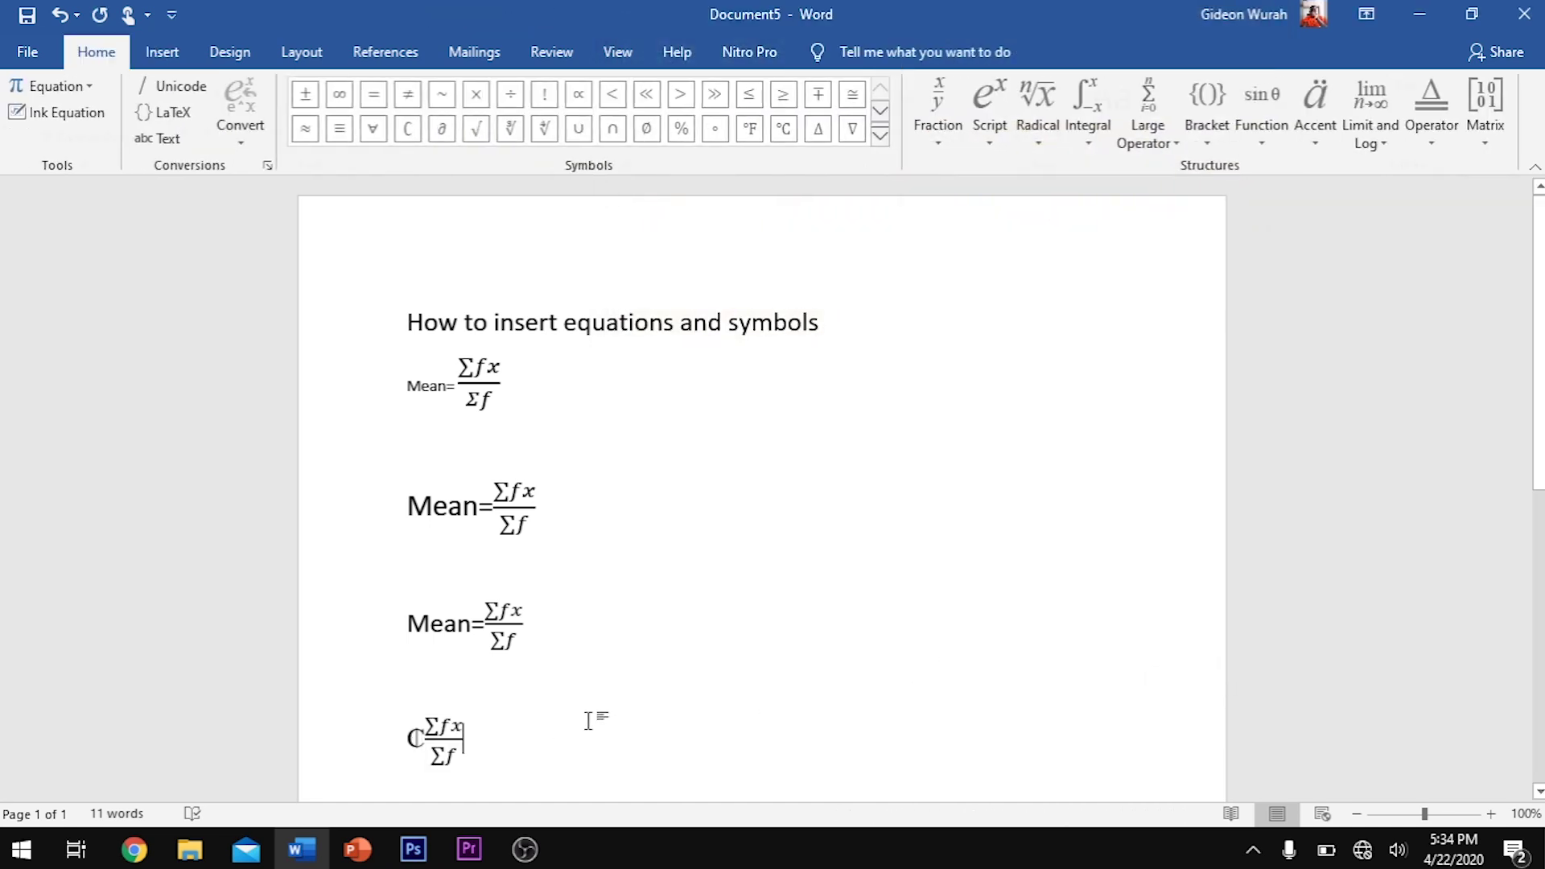
{"action": "left_click", "coordinate": [464, 736]}
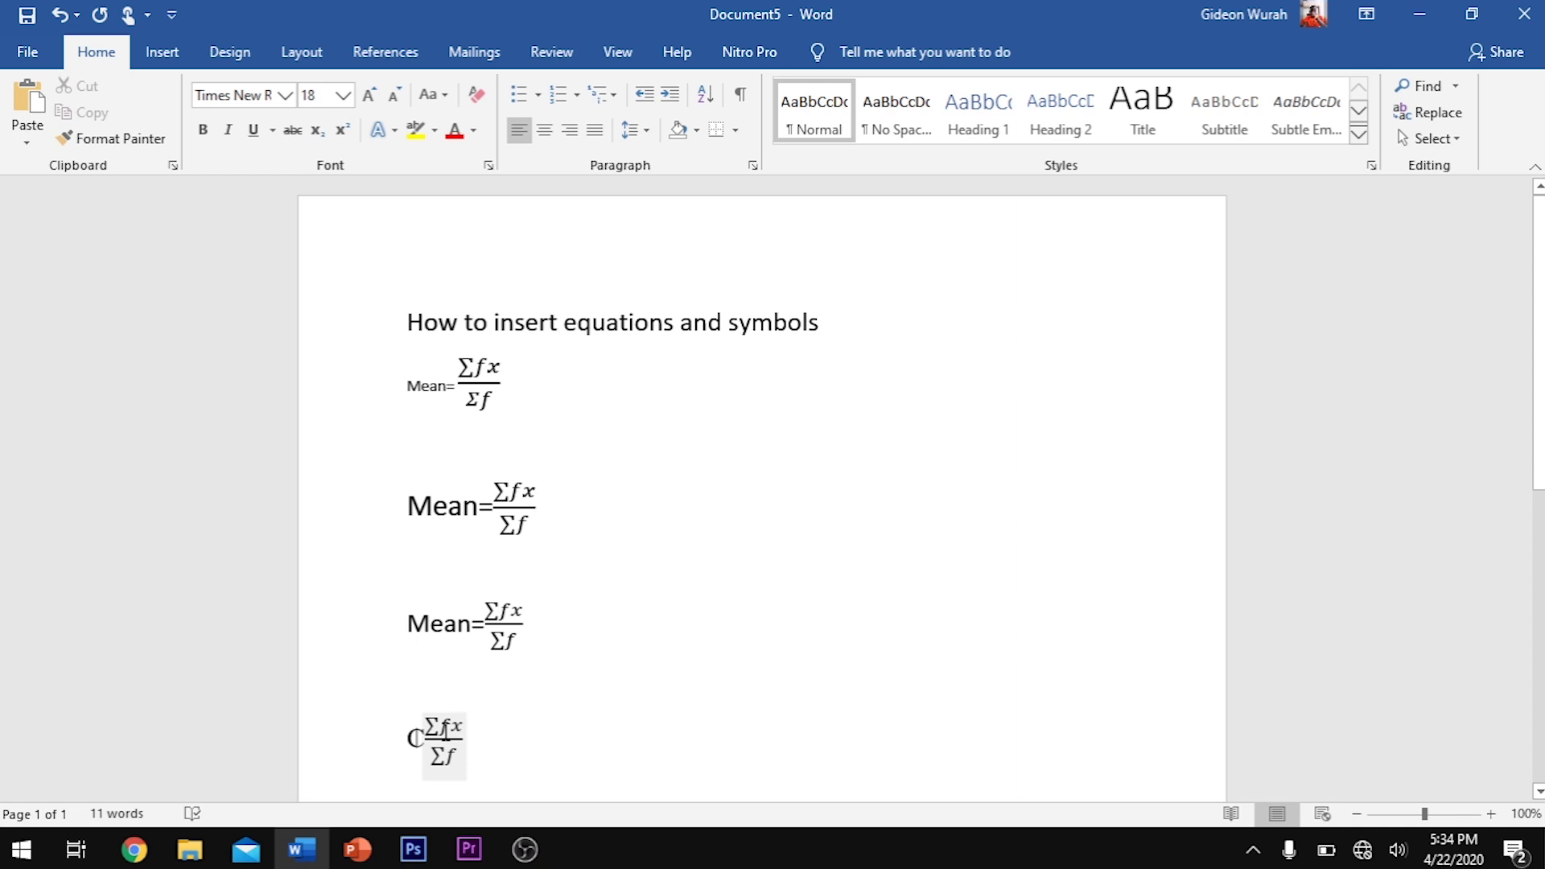
{"action": "left_click", "coordinate": [643, 742]}
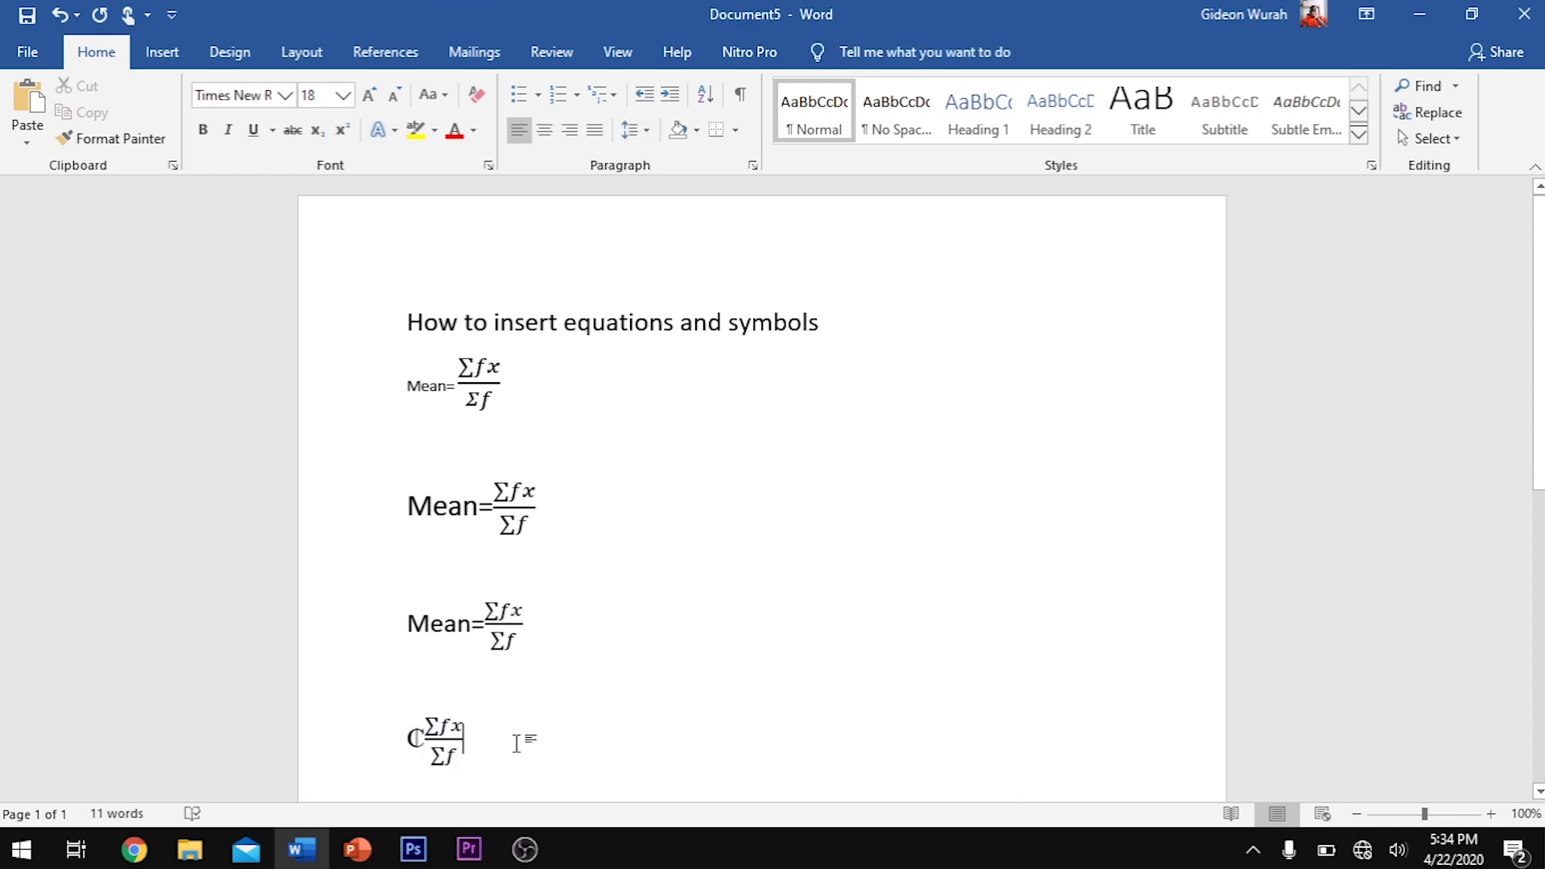
{"action": "left_click", "coordinate": [463, 736]}
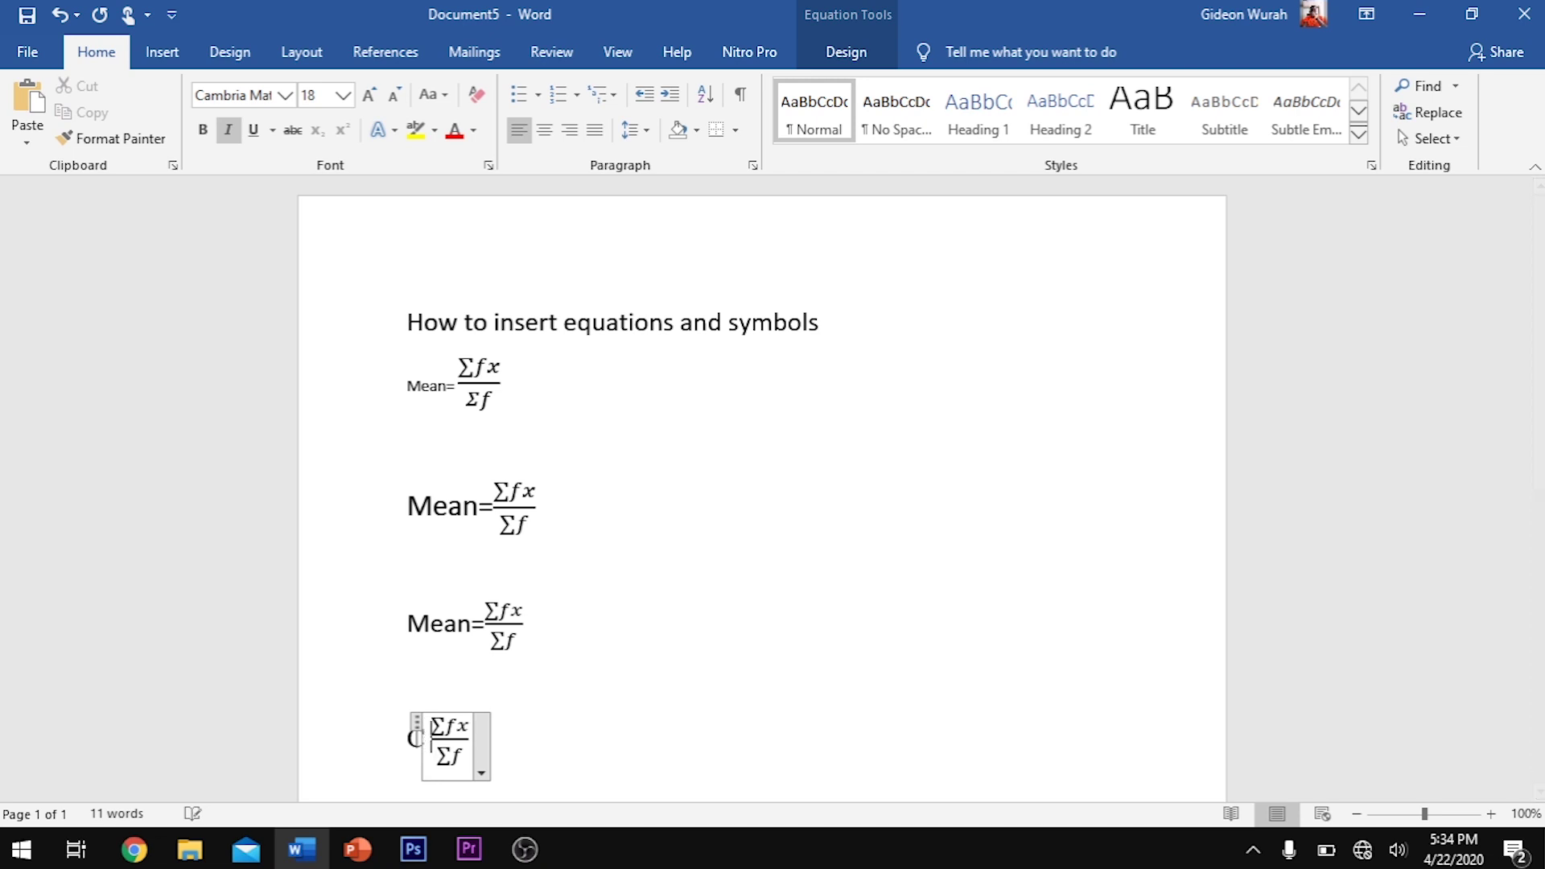
{"action": "left_click", "coordinate": [660, 737]}
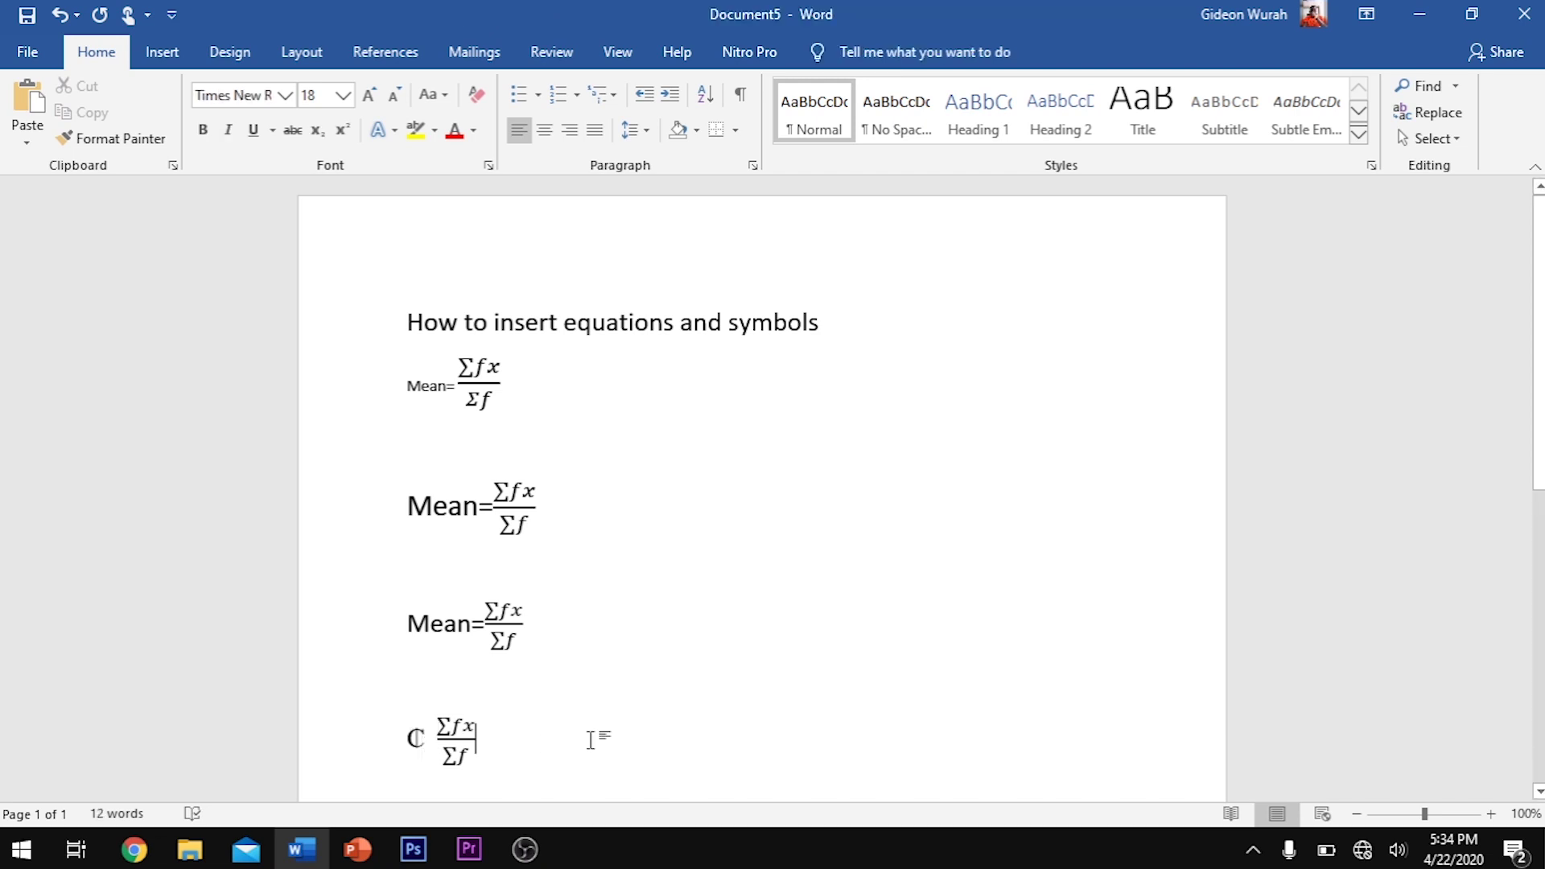
{"action": "left_click", "coordinate": [476, 737]}
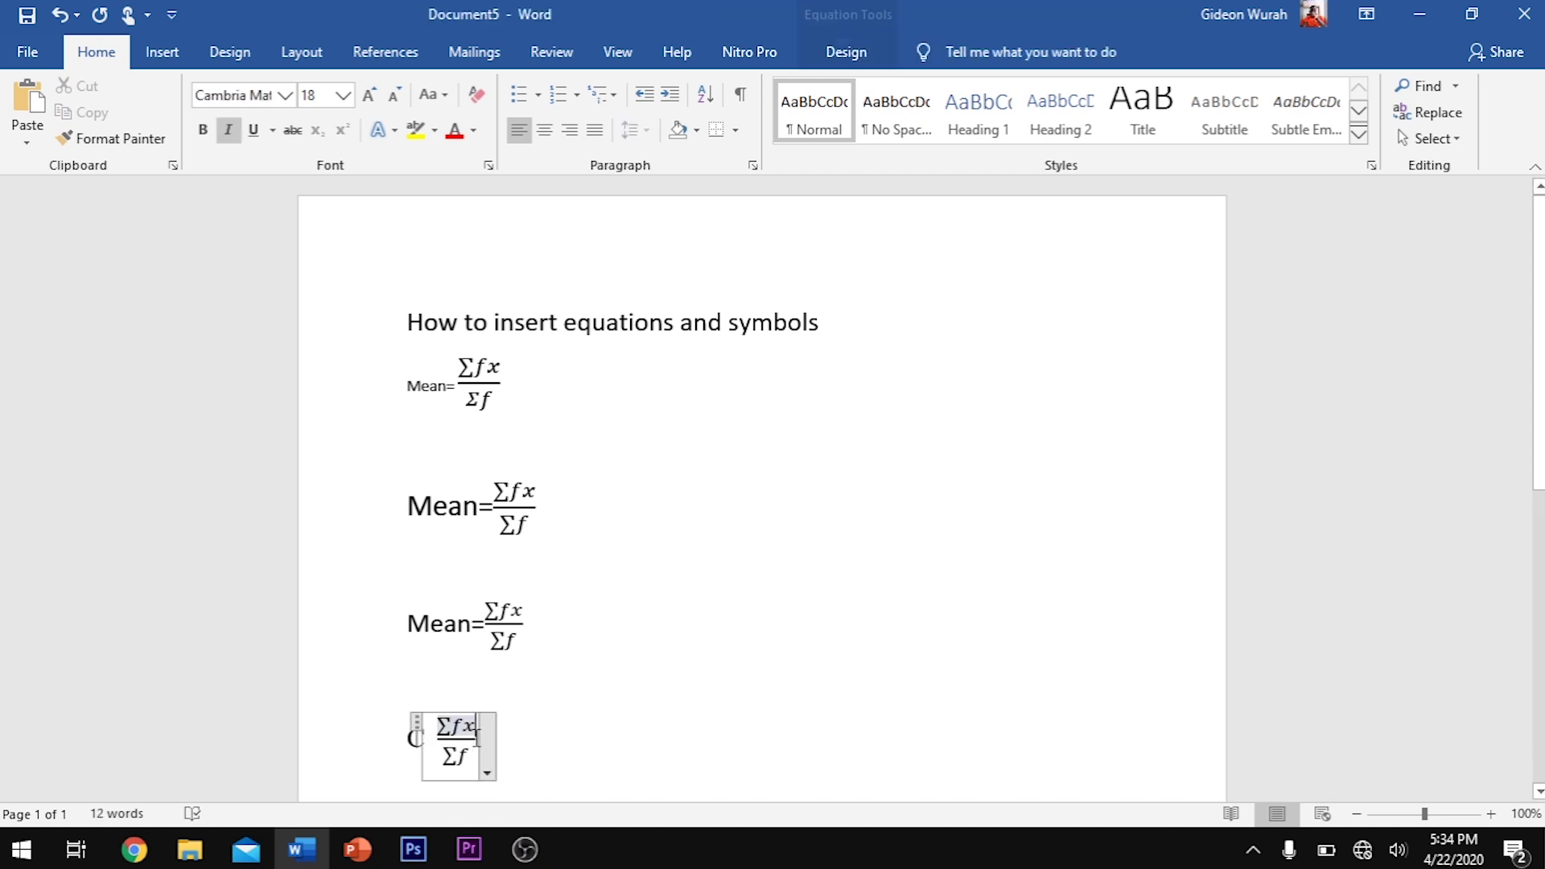
{"action": "left_click", "coordinate": [487, 774]}
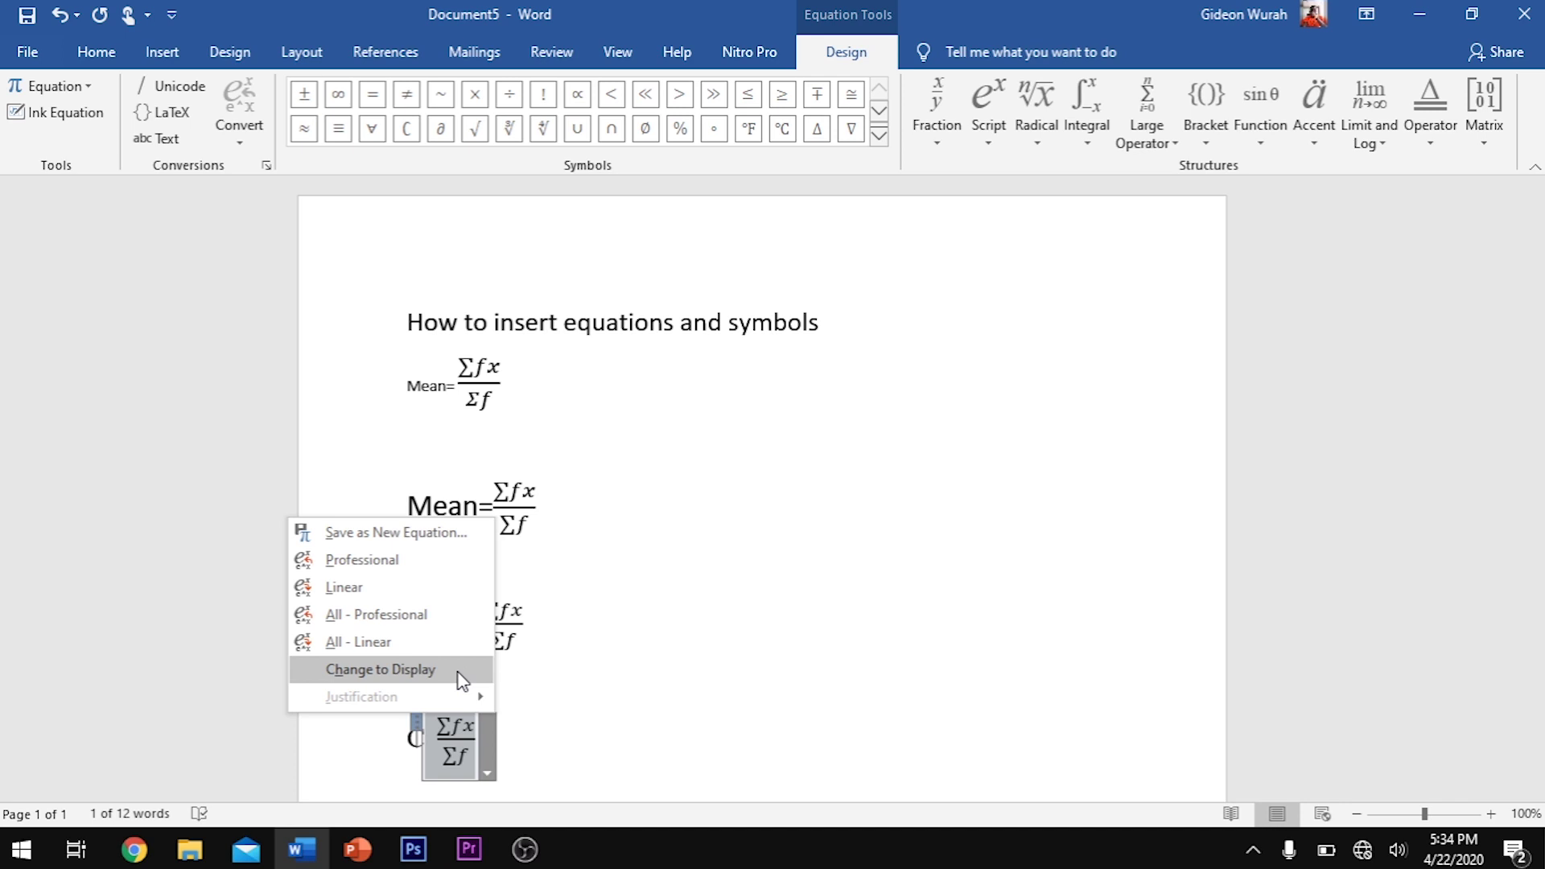
{"action": "left_click", "coordinate": [736, 693]}
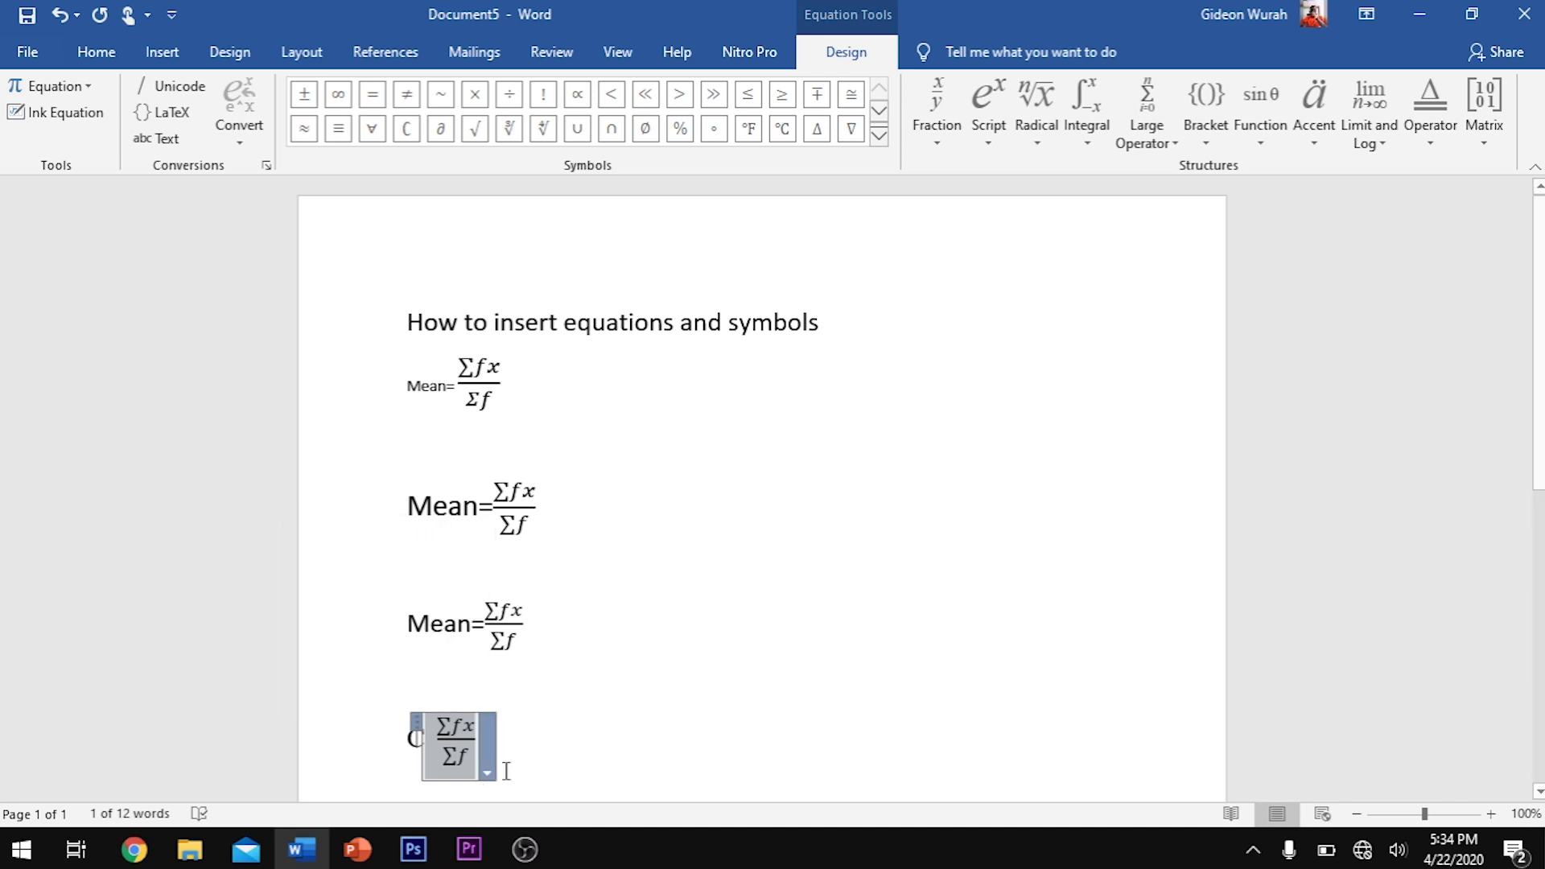
{"action": "left_click", "coordinate": [529, 749]}
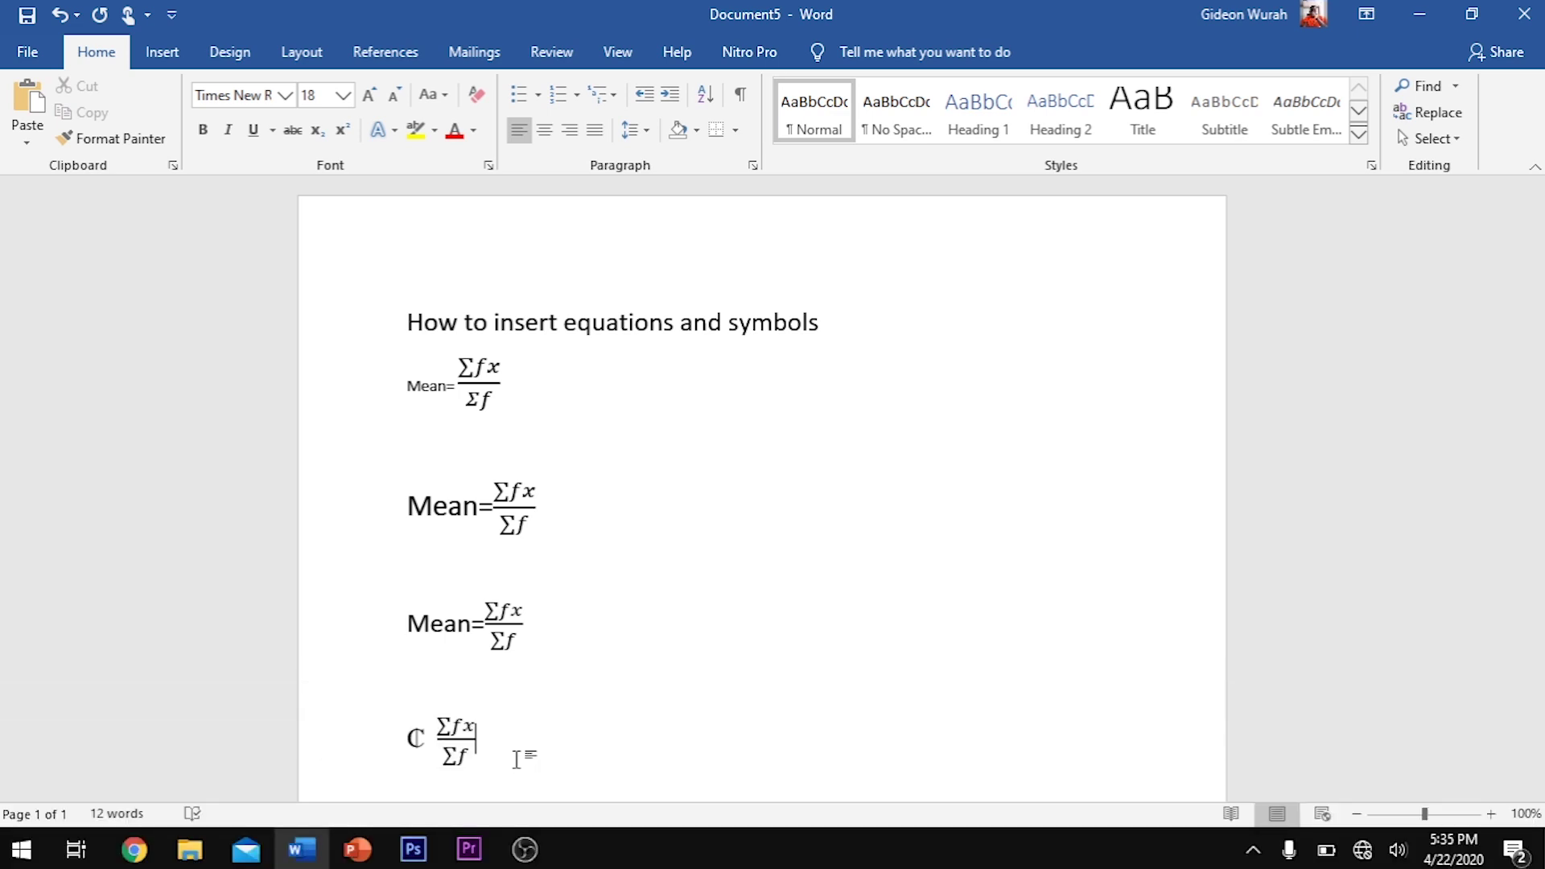
Step: Scroll to review the three Mean equations and return to the Insert ribbon
{"action": "scroll", "coordinate": [507, 738], "scroll_direction": "down", "scroll_amount": 5}
{"action": "scroll", "coordinate": [507, 738], "scroll_direction": "up", "scroll_amount": 5}
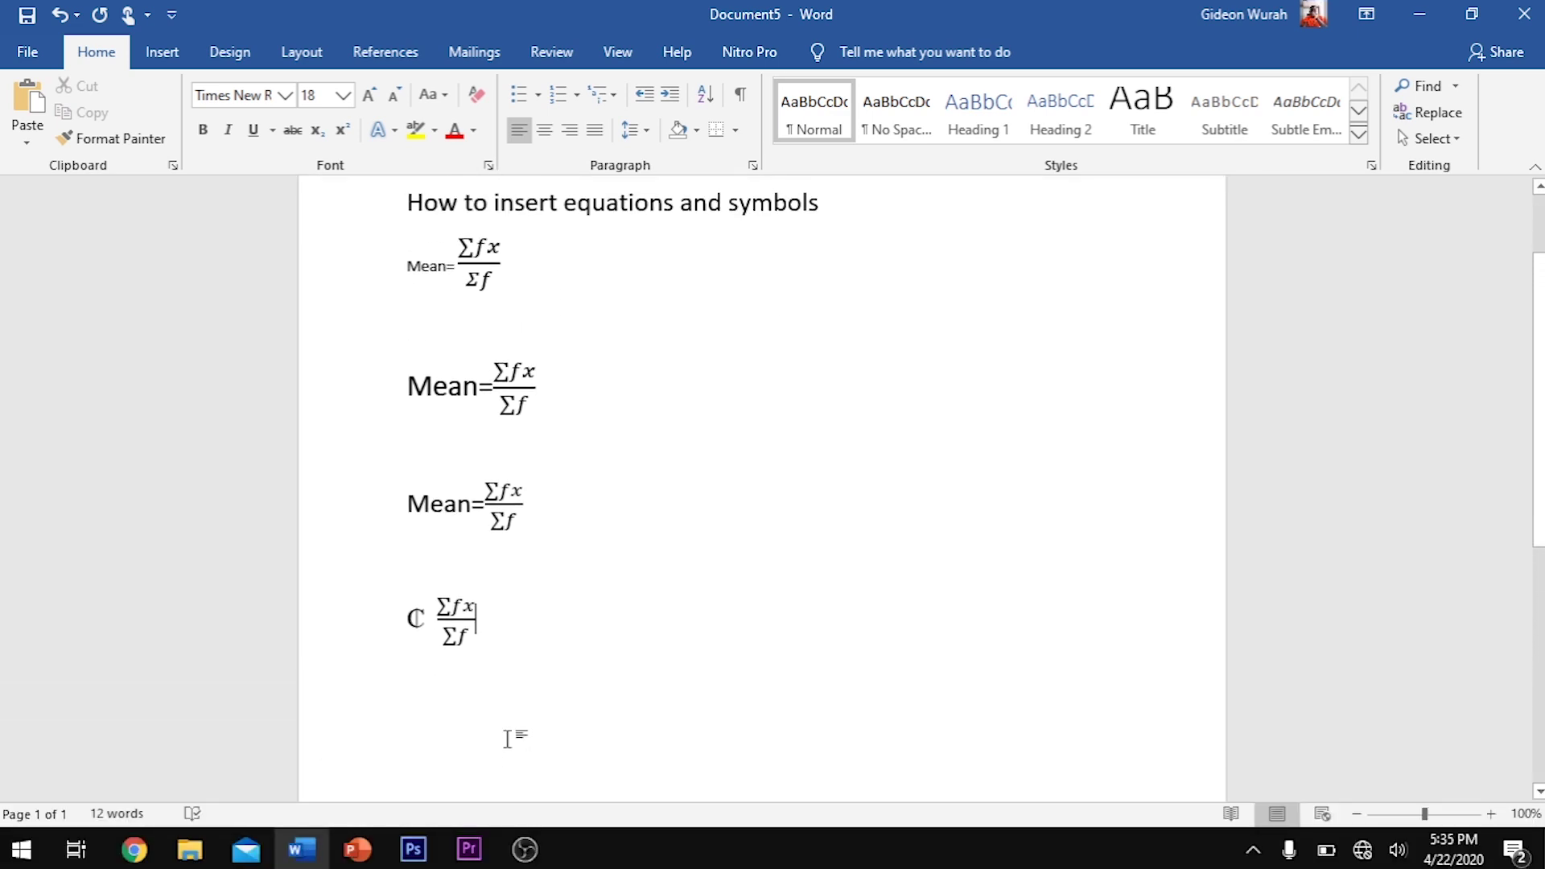
{"action": "scroll", "coordinate": [510, 739], "scroll_direction": "up", "scroll_amount": 1}
{"action": "scroll", "coordinate": [510, 738], "scroll_direction": "down", "scroll_amount": 2}
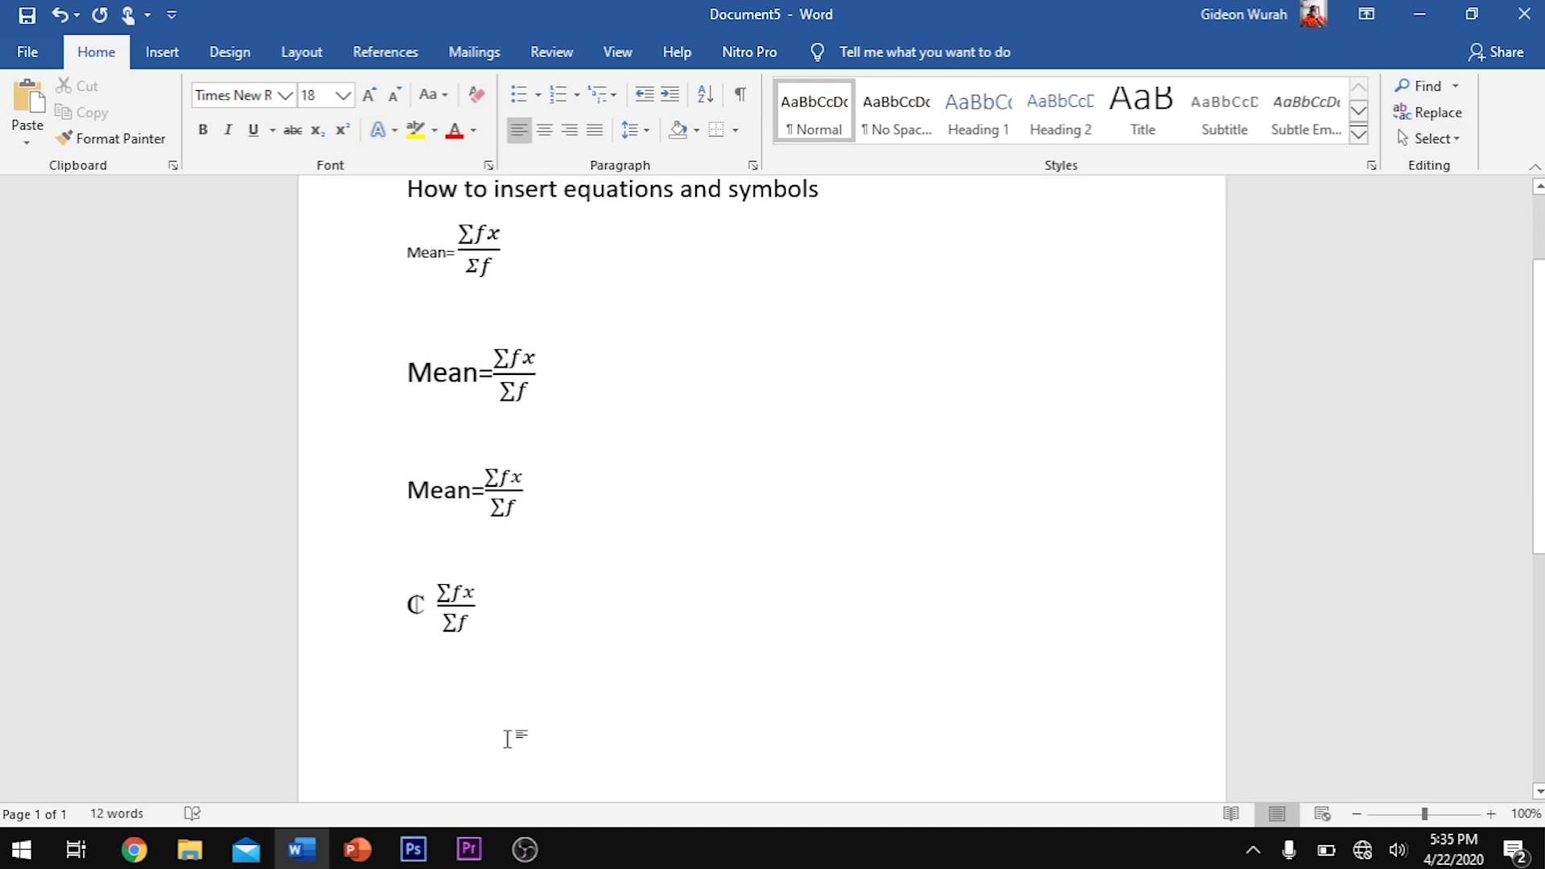
{"action": "scroll", "coordinate": [510, 739], "scroll_direction": "up", "scroll_amount": 1}
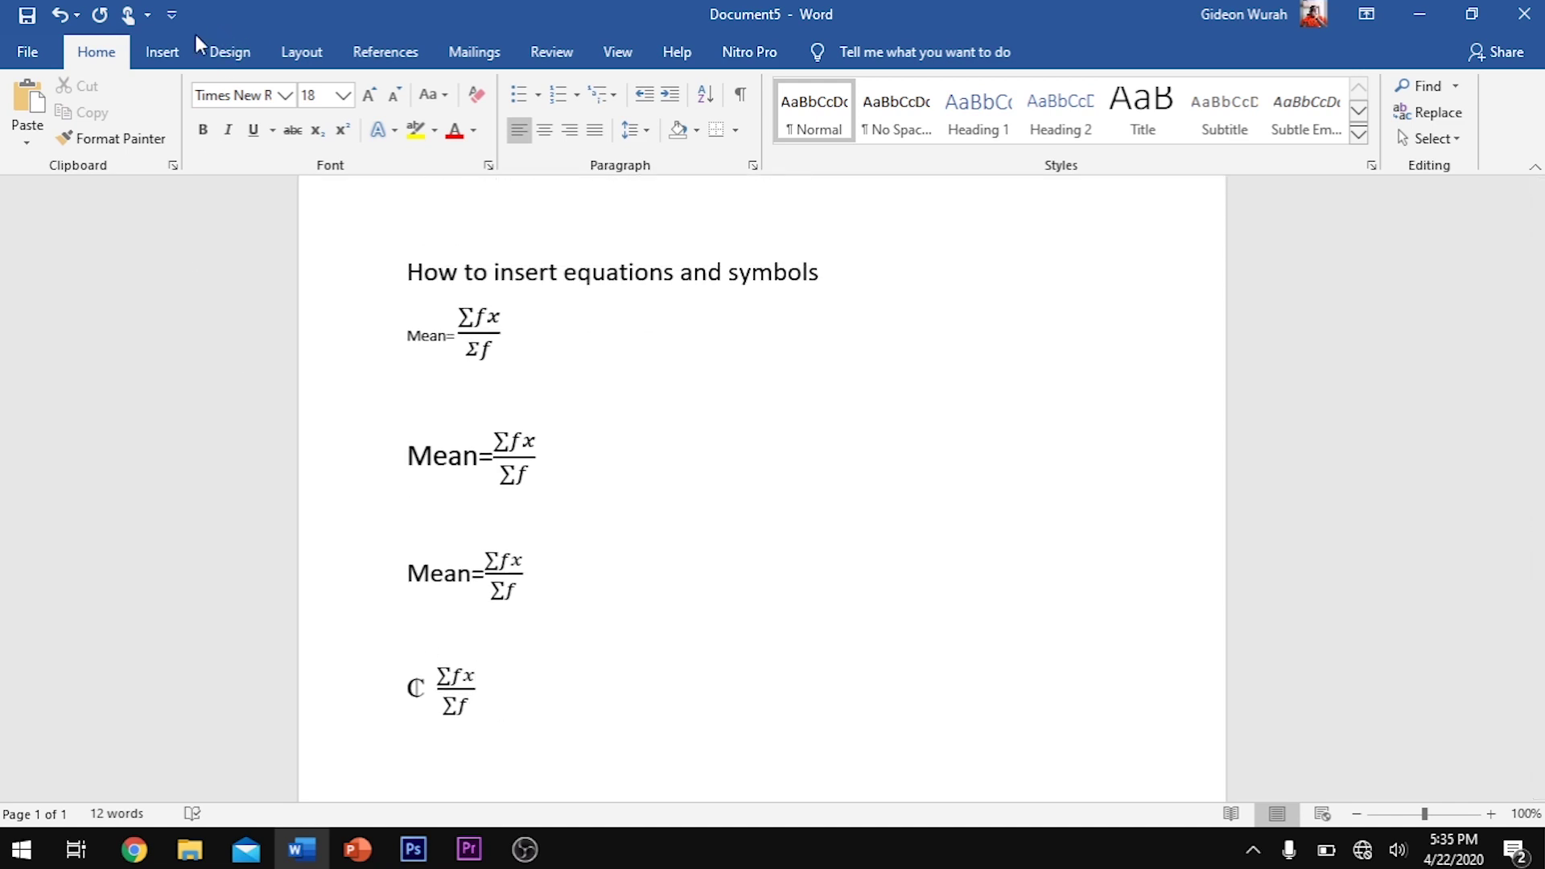
{"action": "left_click", "coordinate": [162, 52]}
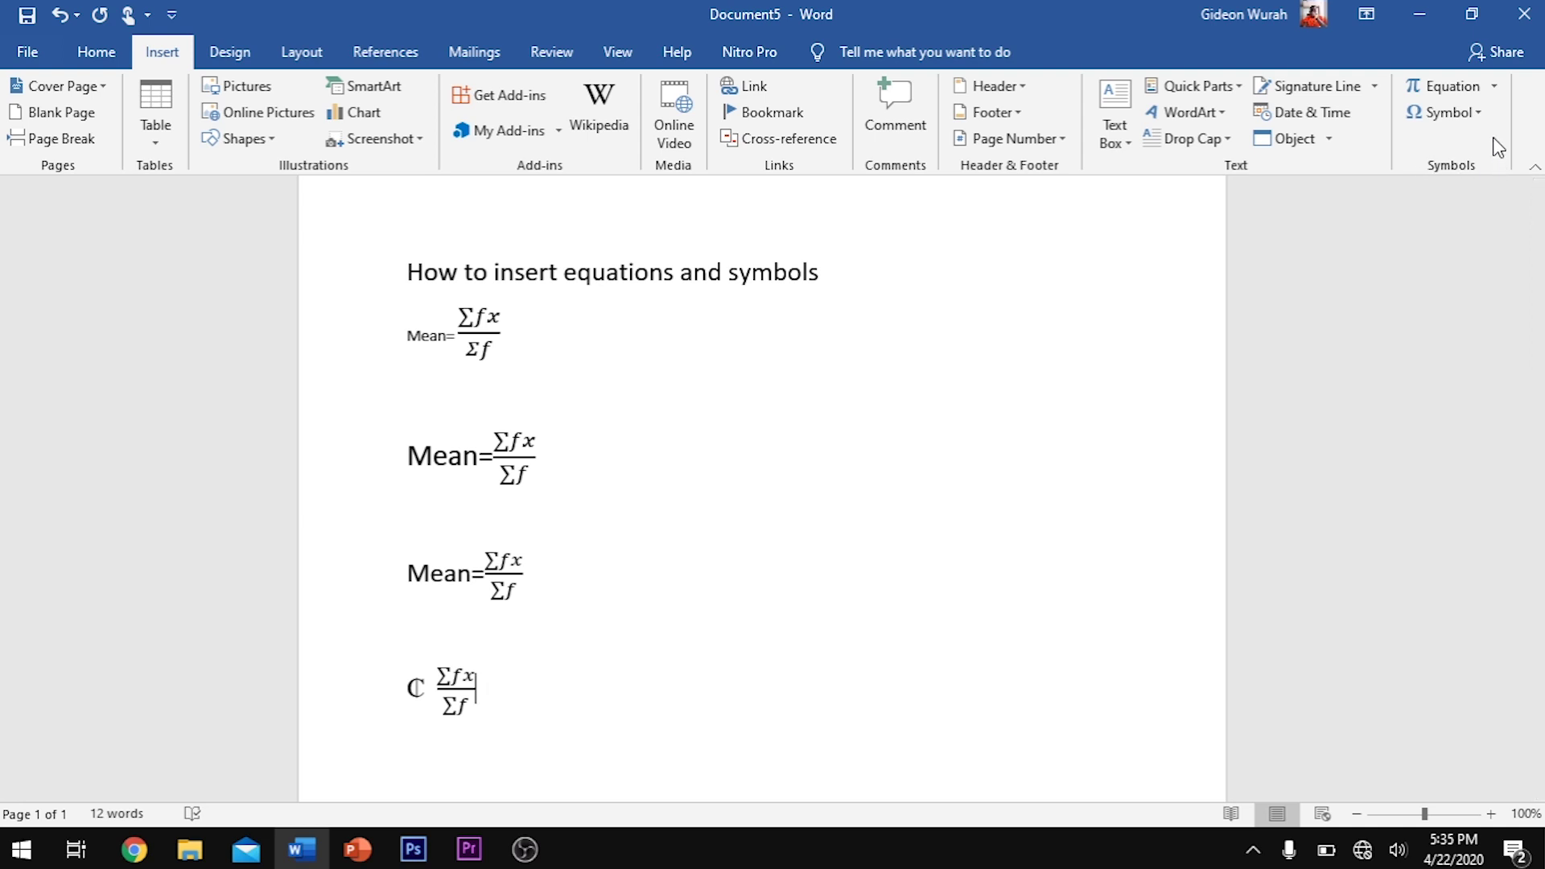
Step: Insert the cedi sign ₵ via More Symbols using character code 20b5
{"action": "left_click", "coordinate": [1479, 111]}
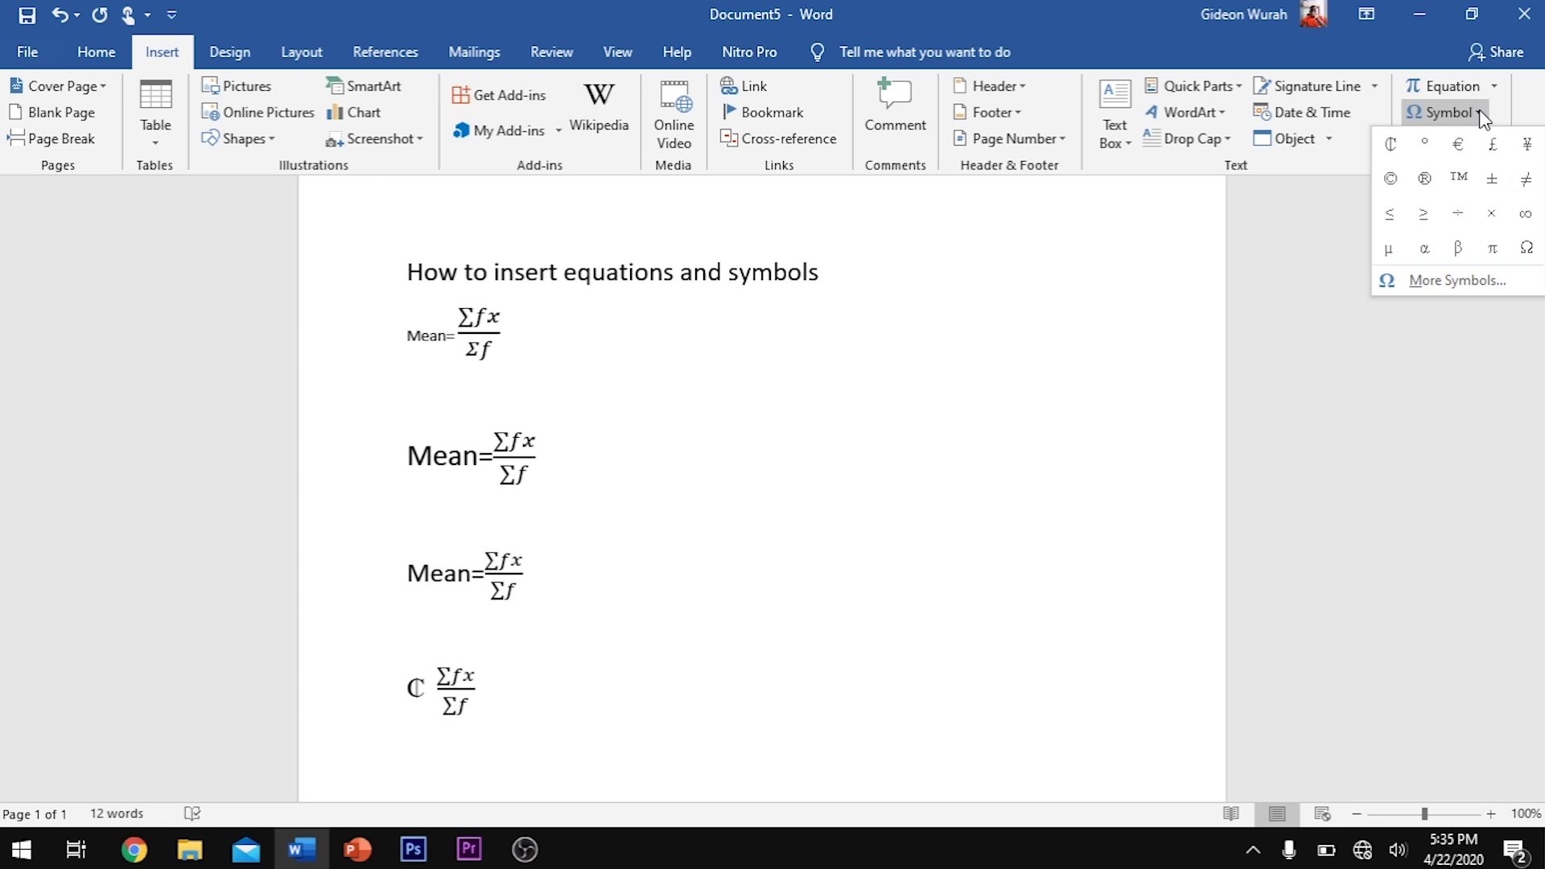
{"action": "left_click", "coordinate": [1437, 290]}
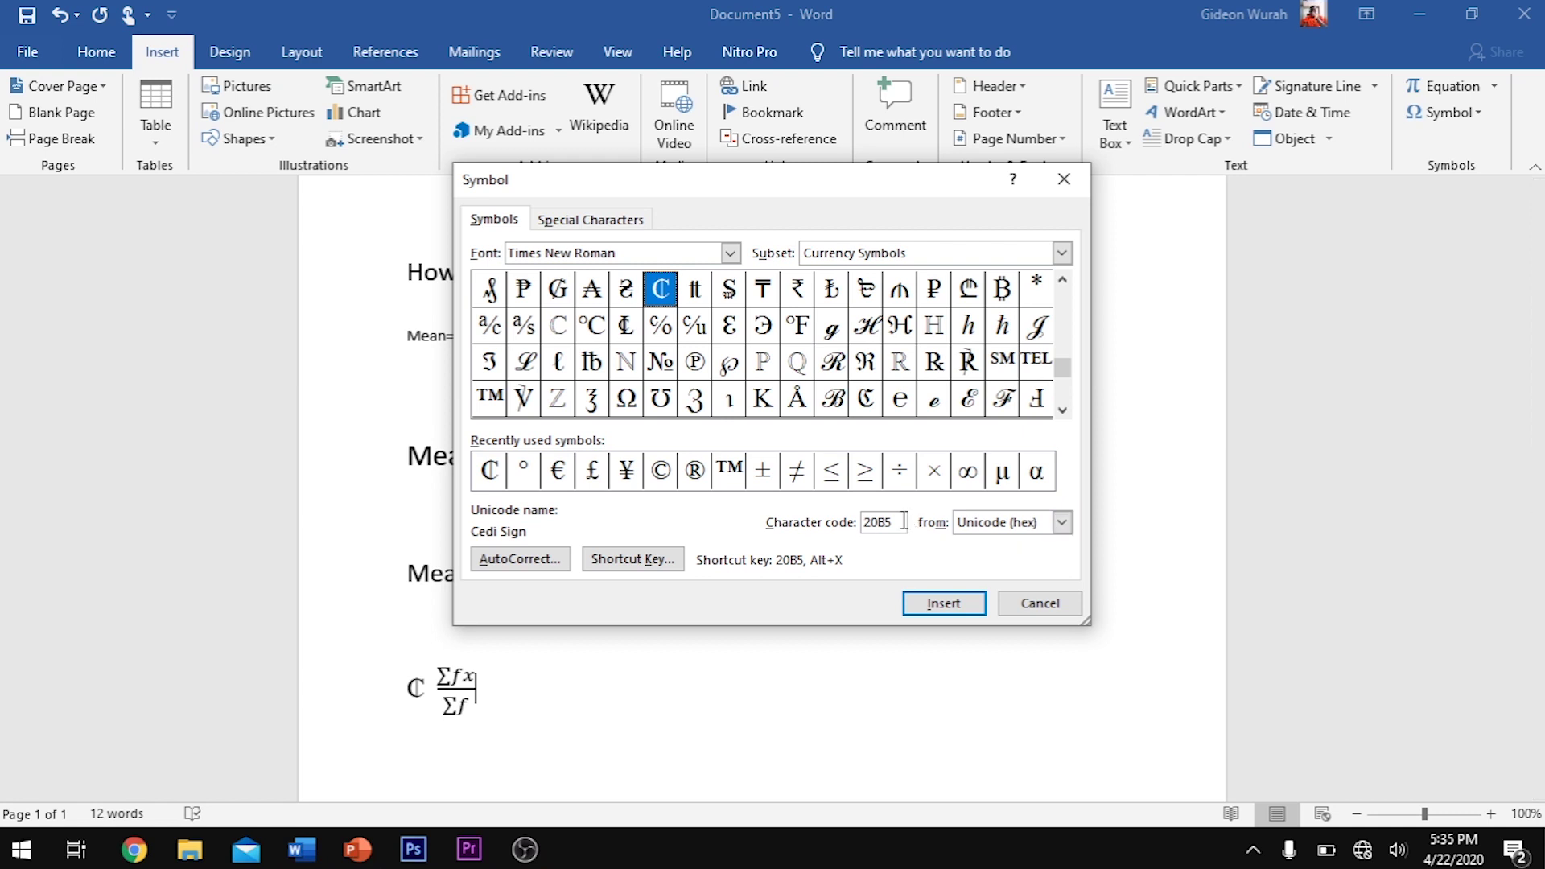
{"action": "left_click_drag", "start_coordinate": [903, 521], "coordinate": [860, 527]}
{"action": "type", "text": "20"}
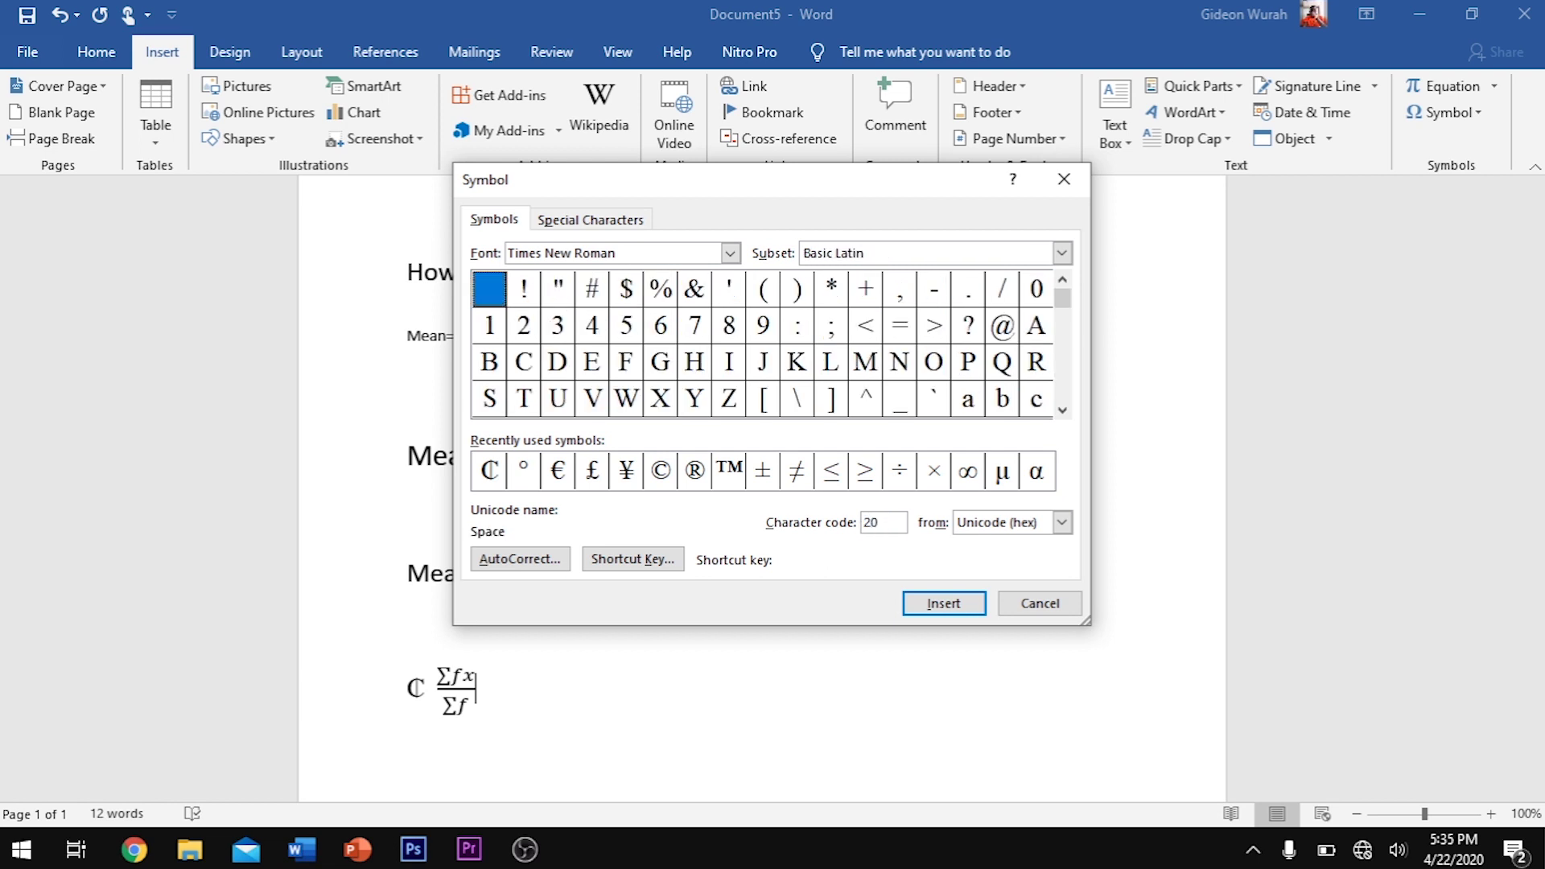
{"action": "type", "text": "b5"}
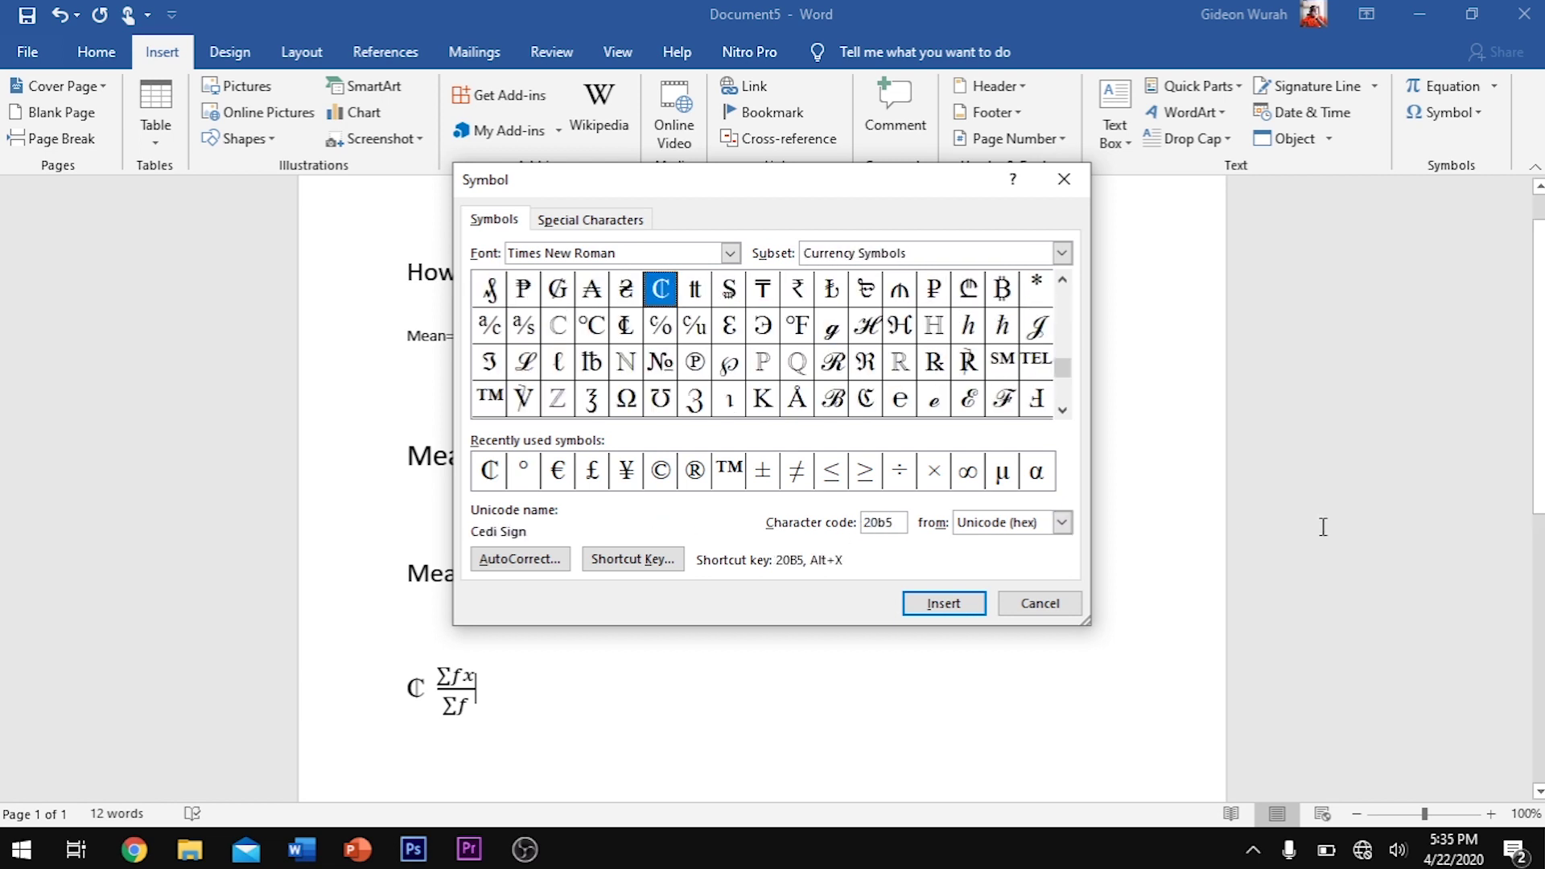
{"action": "left_click", "coordinate": [974, 602]}
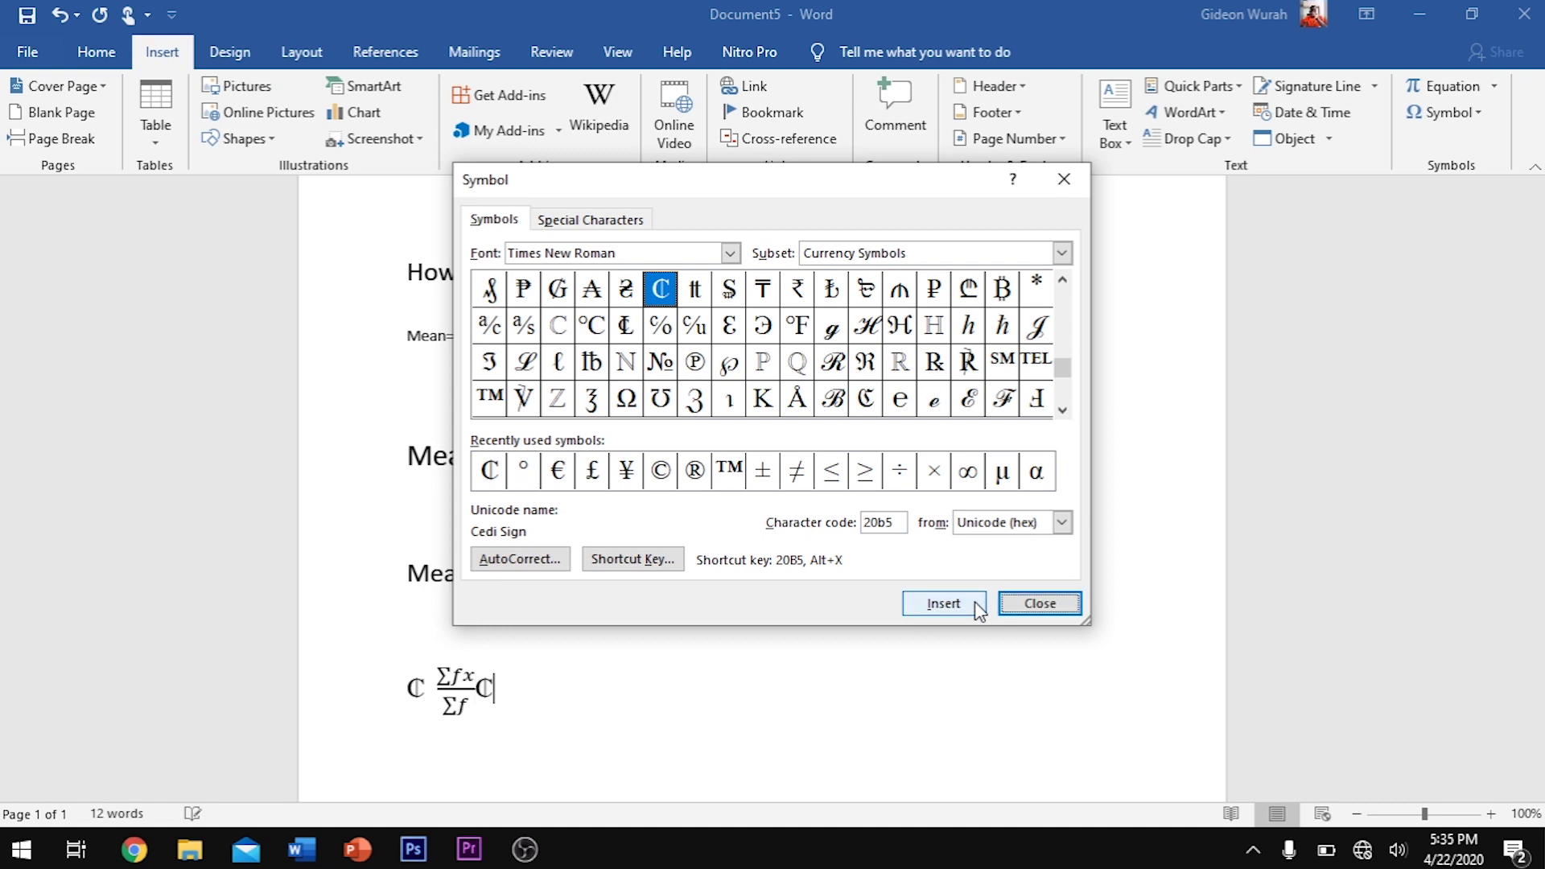
{"action": "left_click", "coordinate": [1044, 604]}
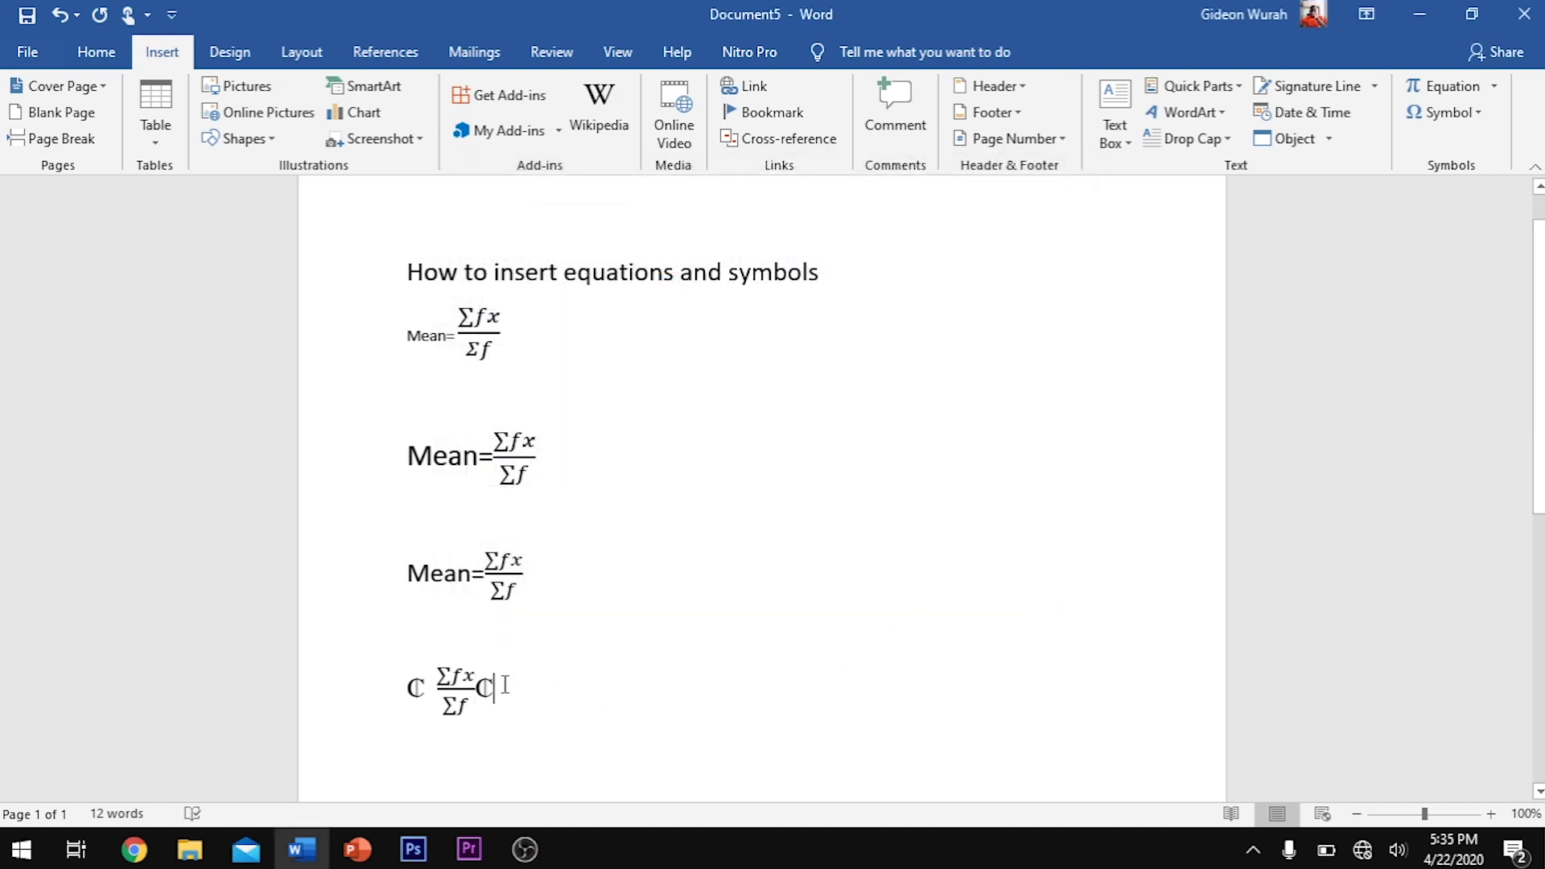
Step: Move the ₵ sign from after the fraction to after the first Mean formula
{"action": "left_click_drag", "start_coordinate": [500, 686], "coordinate": [481, 690]}
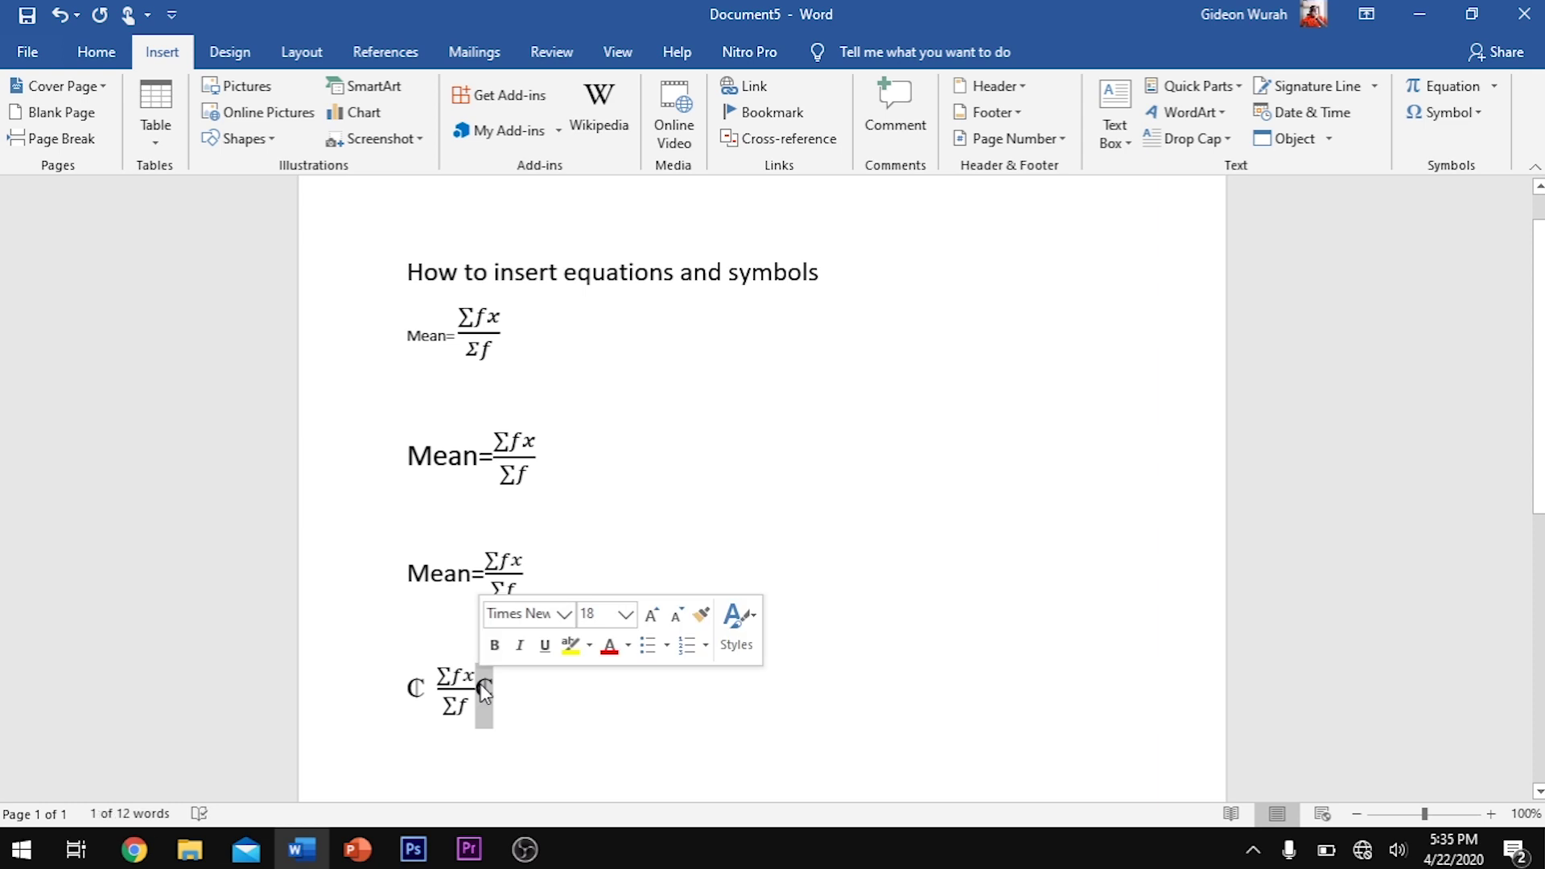
{"action": "key", "text": "Delete"}
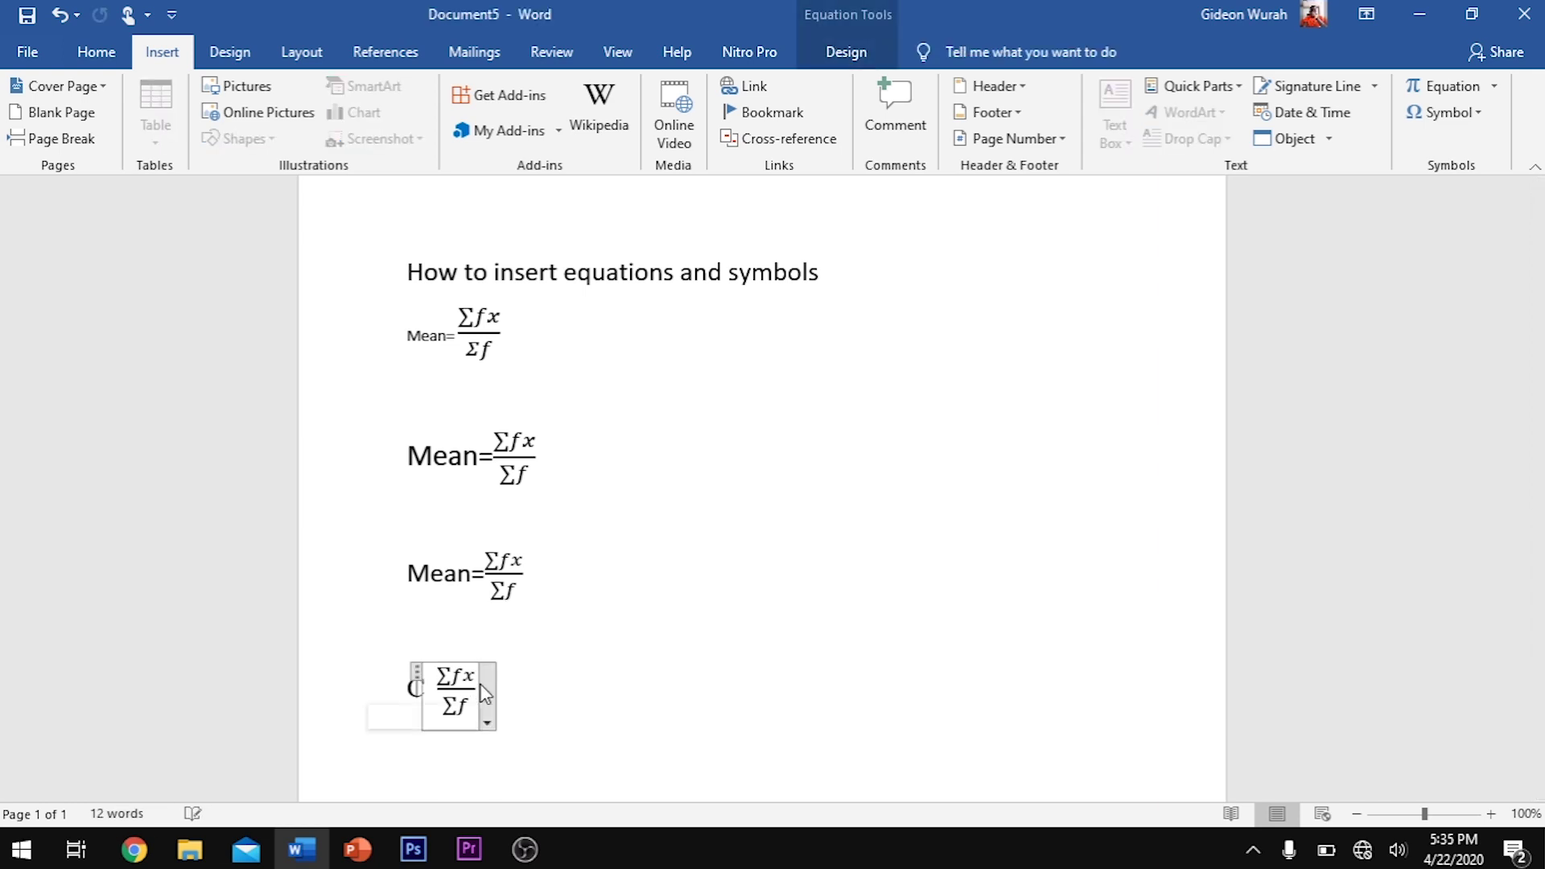
{"action": "key", "text": "Return"}
{"action": "key", "text": "Return"}
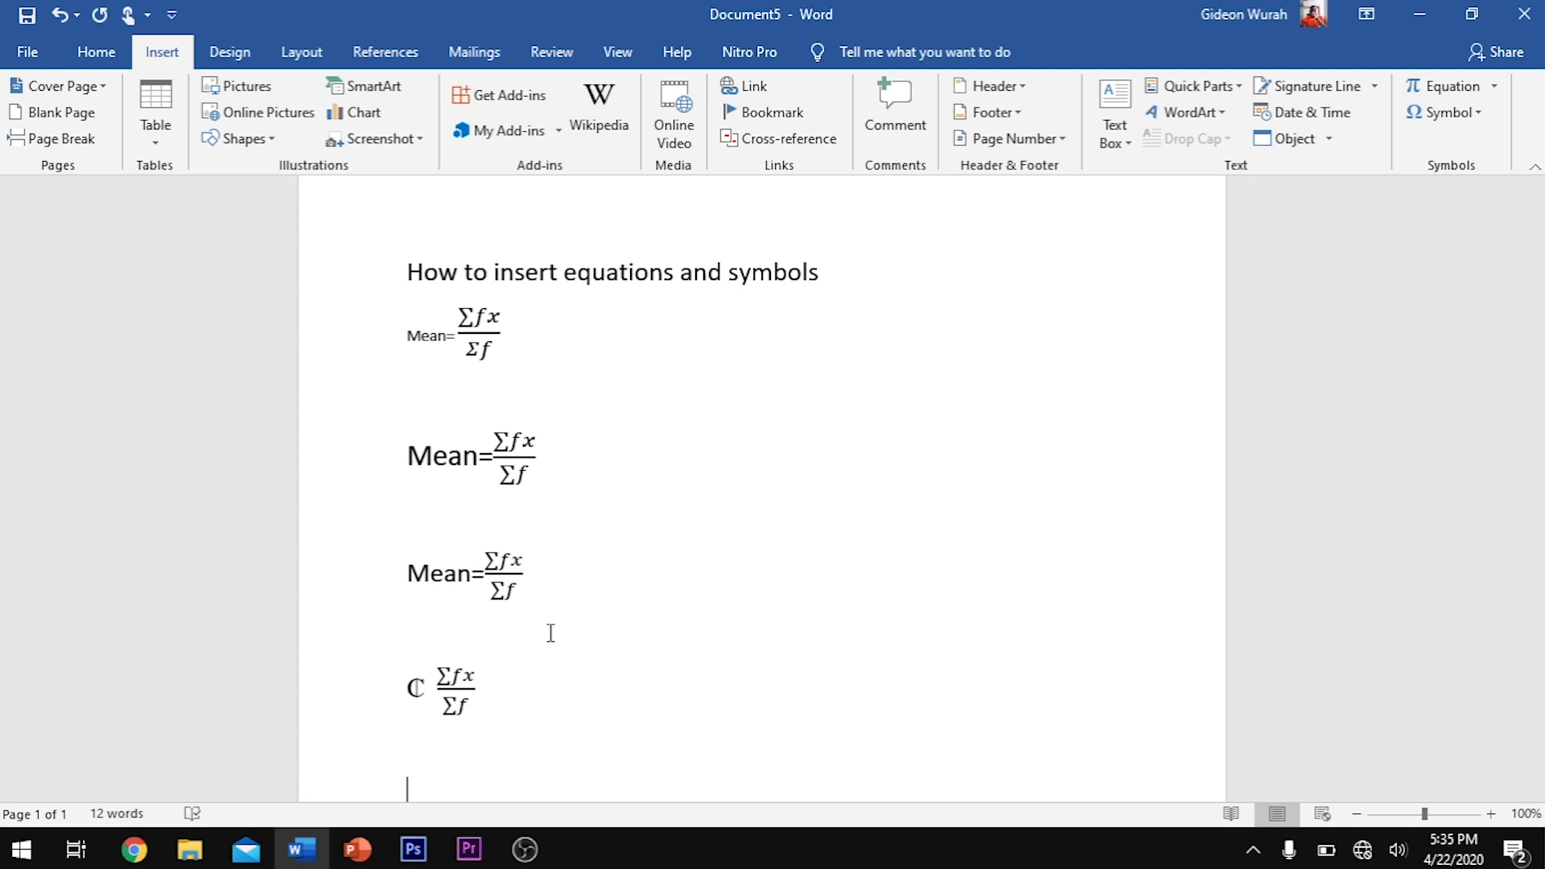
{"action": "left_click", "coordinate": [843, 357]}
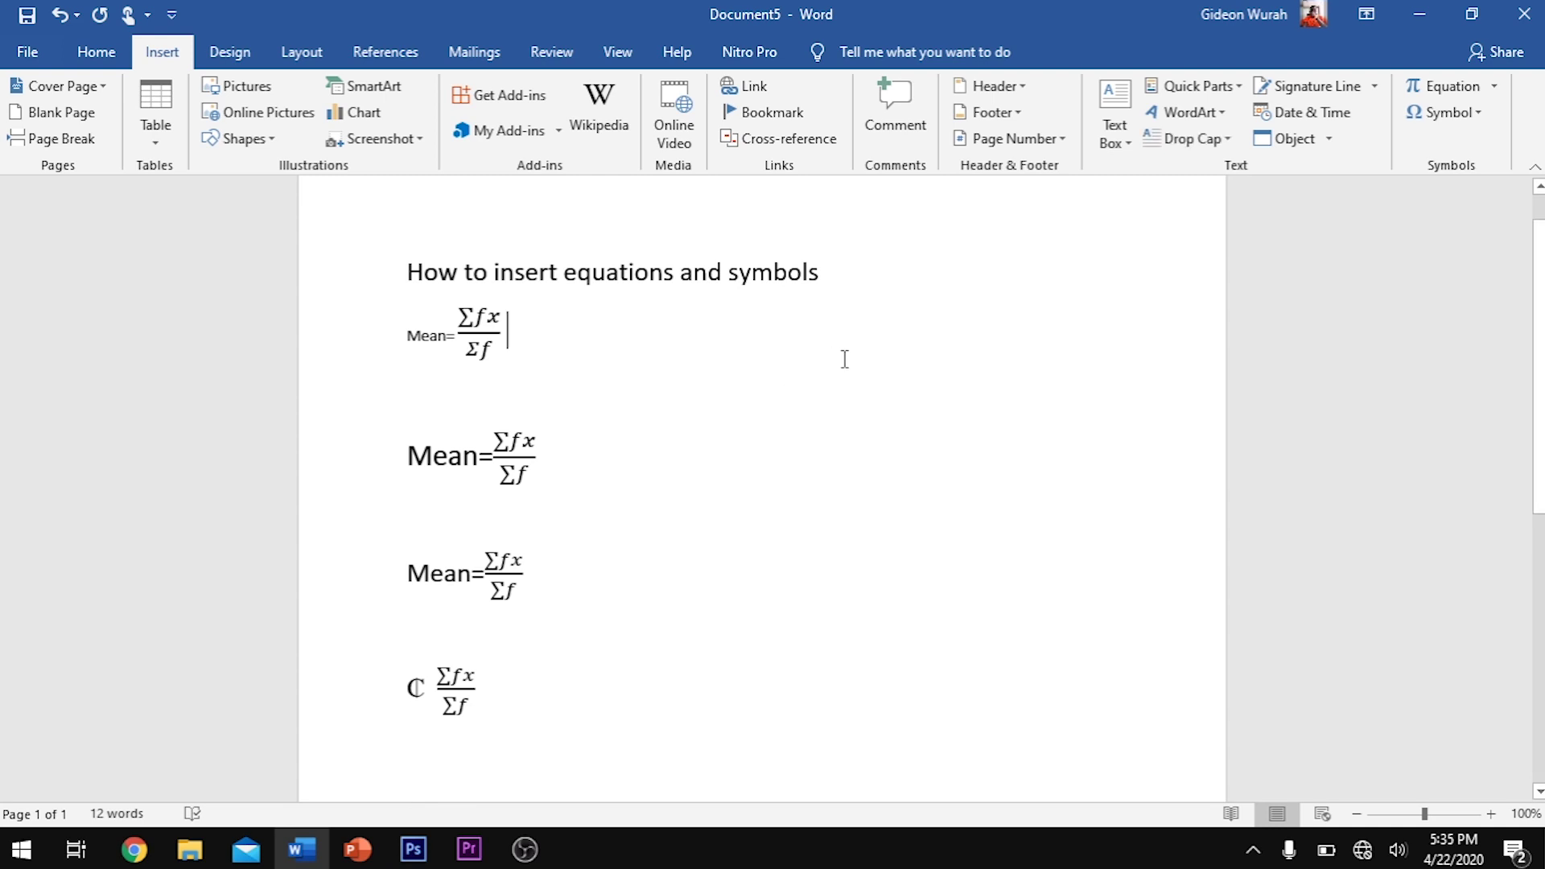
{"action": "type", "text": "ℂ"}
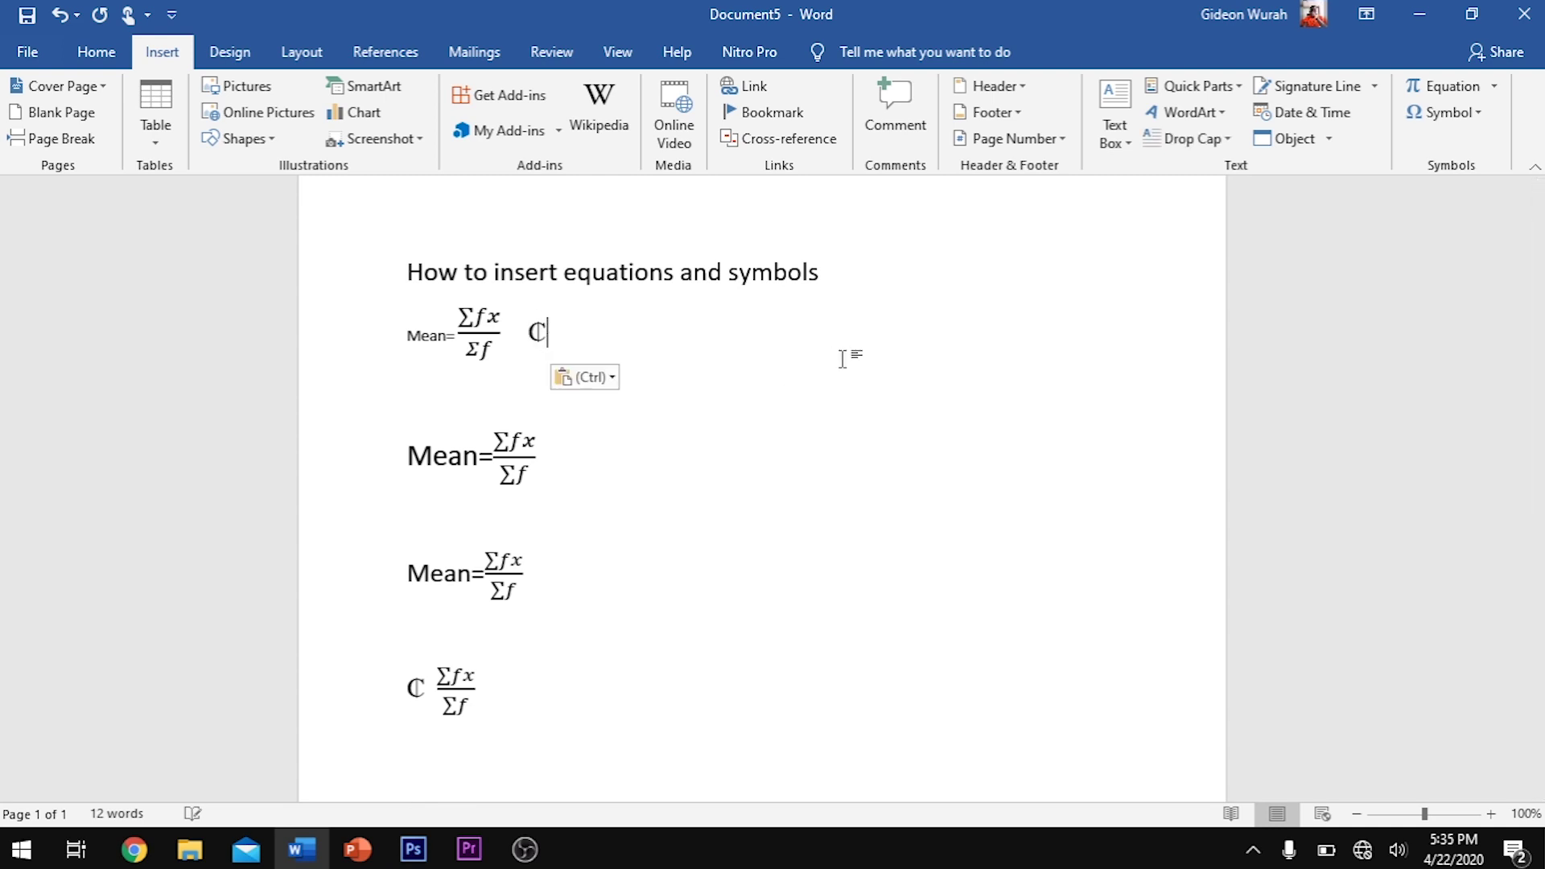